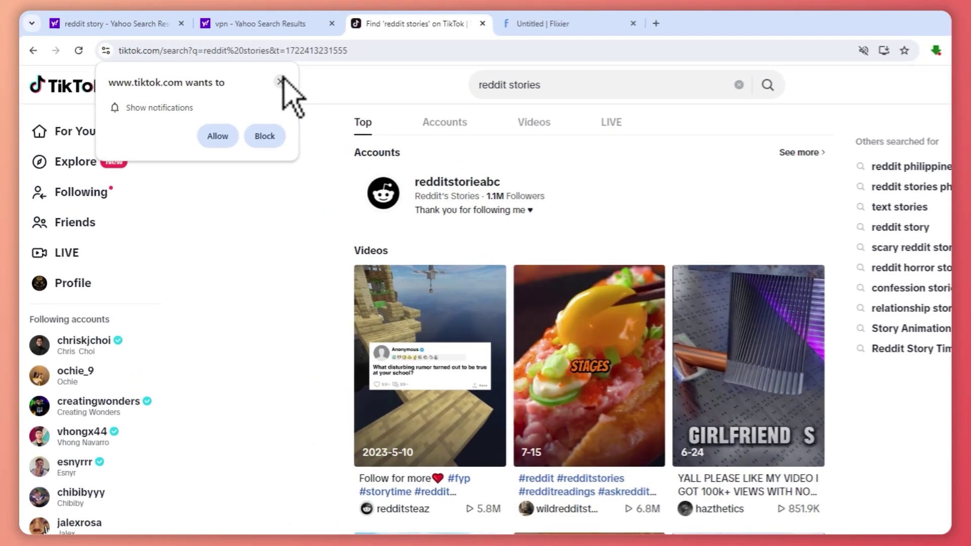
# Step: Dismiss TikTok's notification prompt, browse the 'reddit stories' videos, then return to Yahoo's 'reddit story' results
pyautogui.click(220, 65)
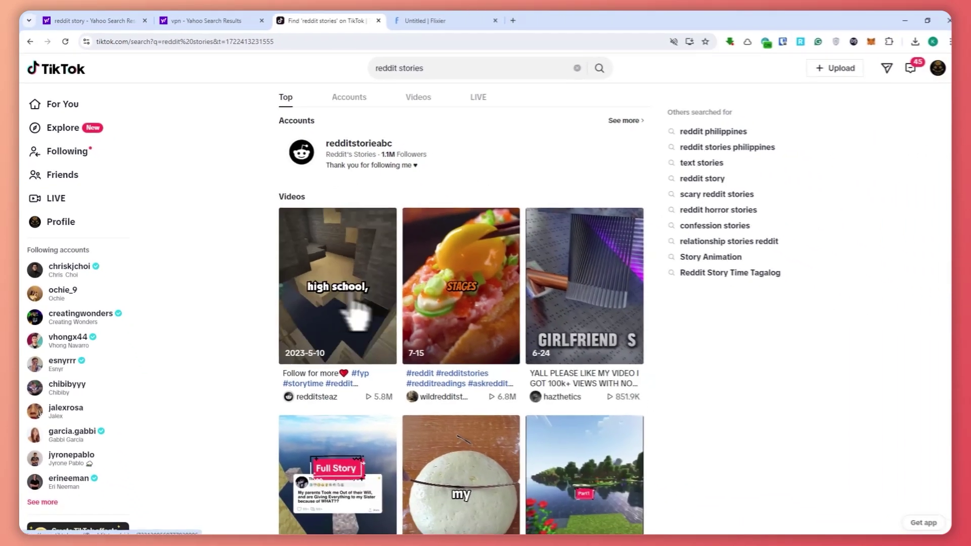
pyautogui.scroll(-3, 553, 347)
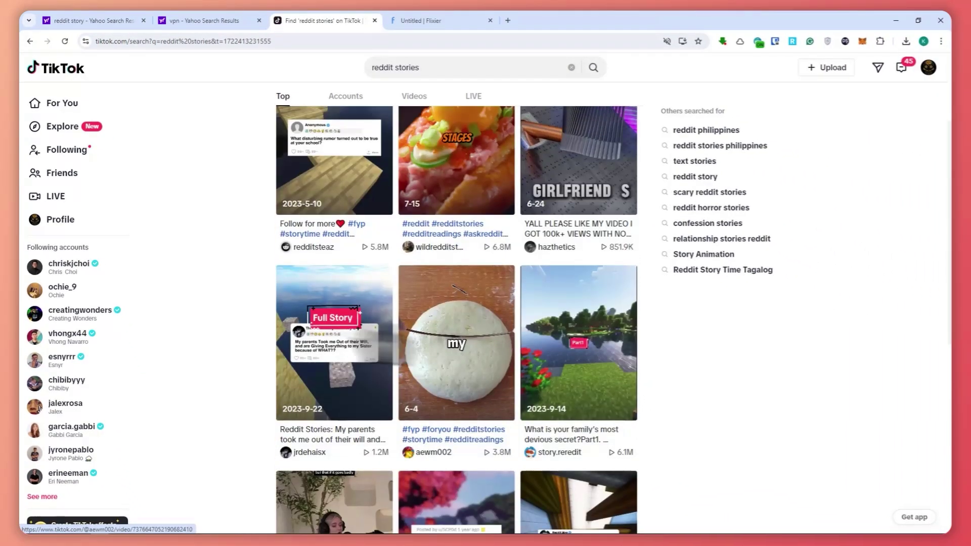
pyautogui.scroll(-3, 501, 367)
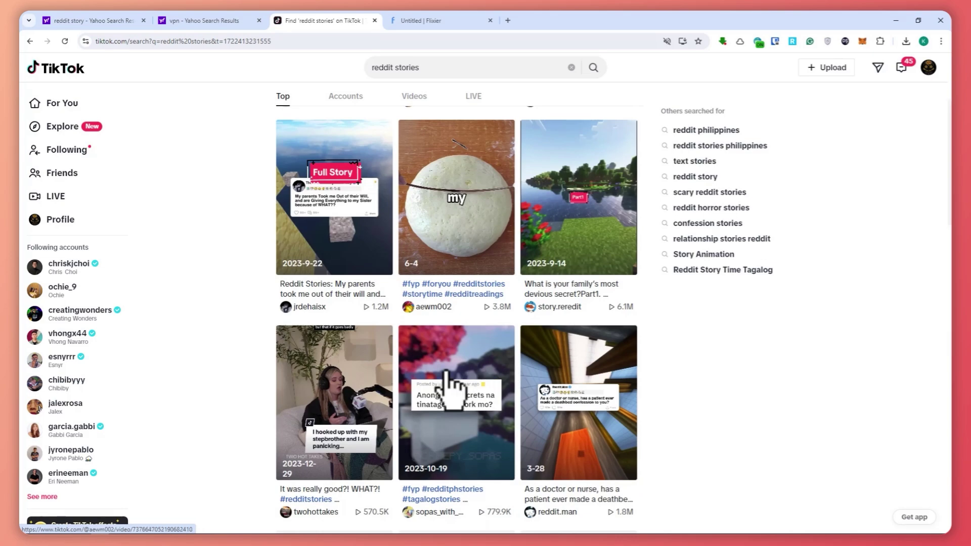
pyautogui.scroll(-4, 449, 391)
pyautogui.scroll(3, 435, 329)
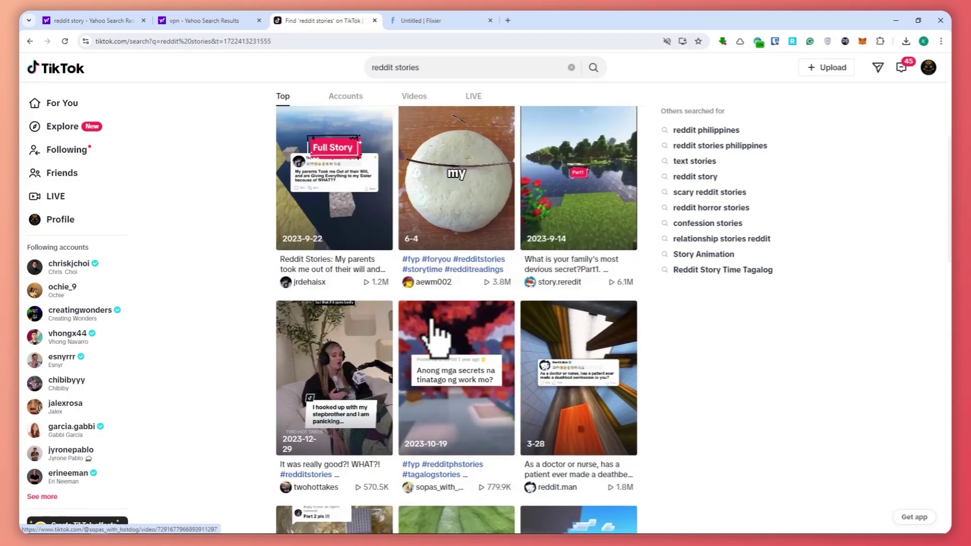
pyautogui.scroll(6, 434, 334)
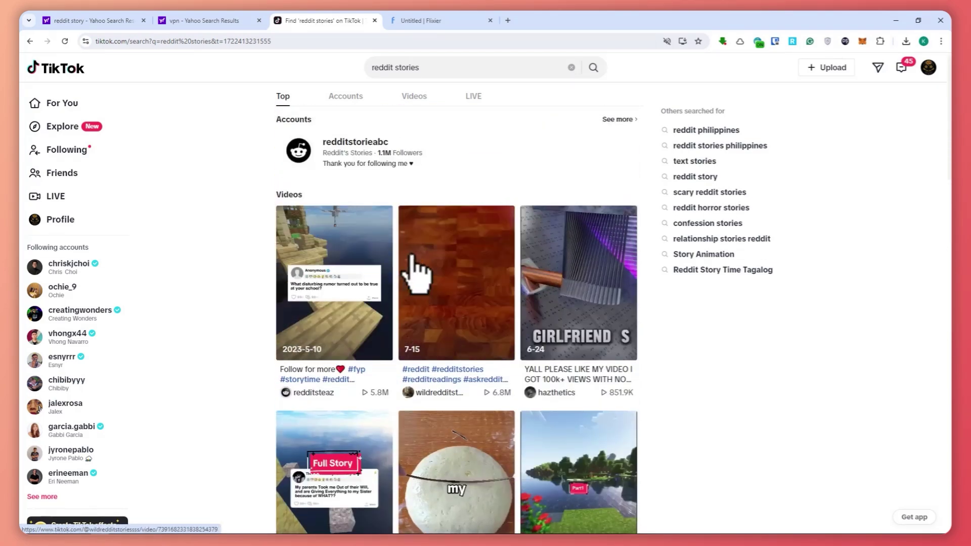
pyautogui.click(107, 21)
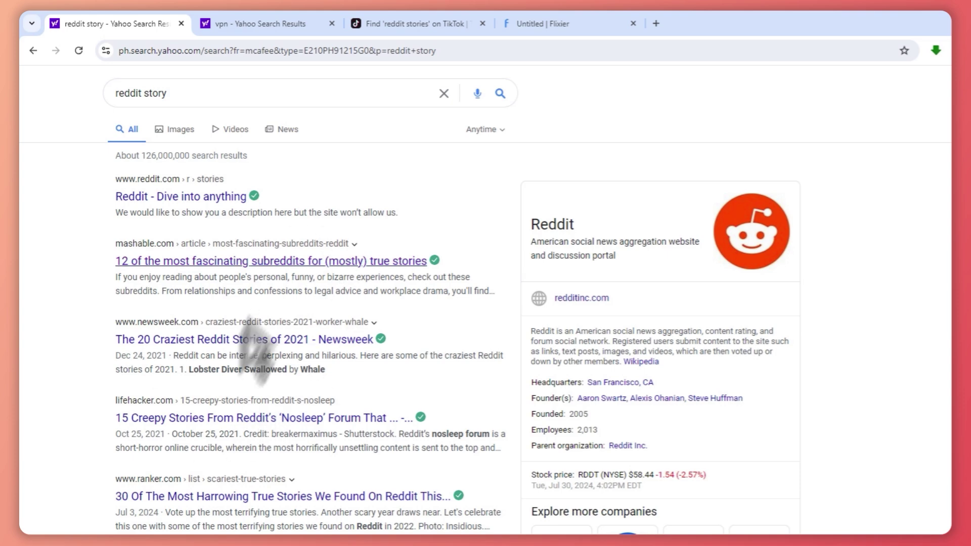
# Step: Open Mashable's '12 of the most fascinating subreddits' article, close the Yahoo tab, and follow its r/relationships link
pyautogui.click(198, 261)
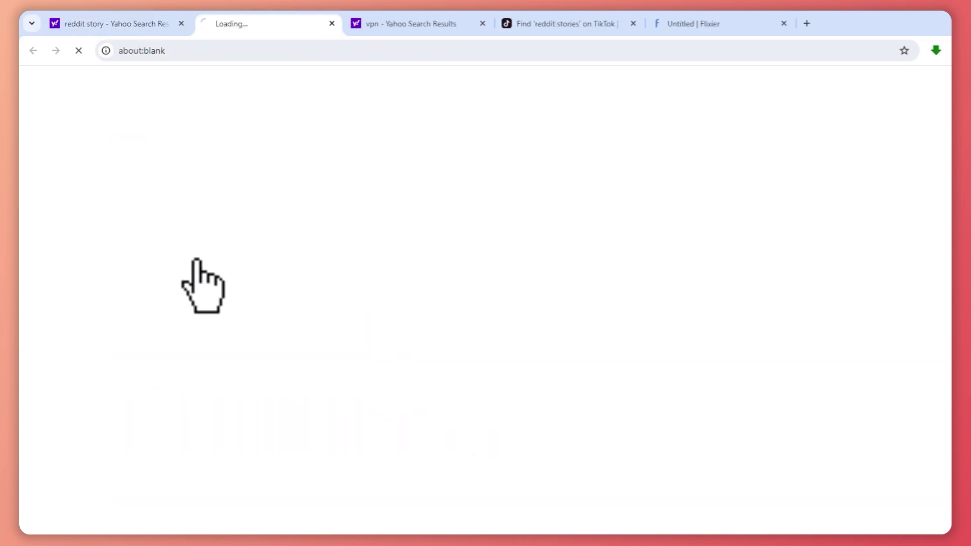
pyautogui.click(182, 24)
pyautogui.scroll(-5, 564, 284)
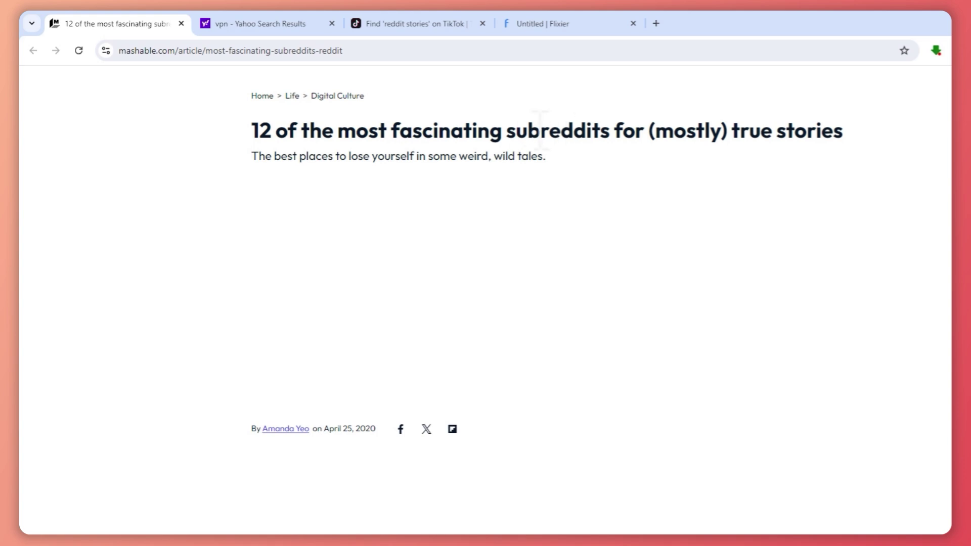
pyautogui.scroll(-15, 661, 217)
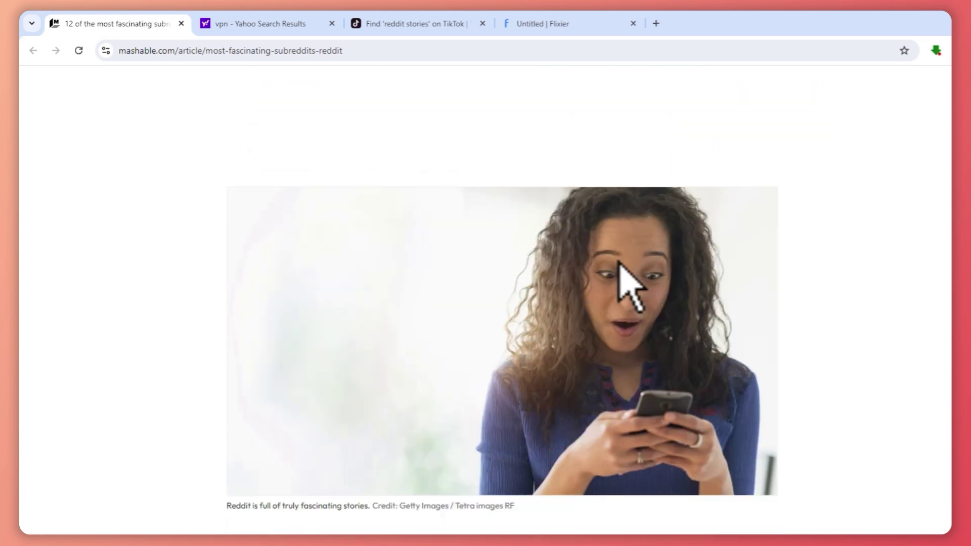
pyautogui.scroll(-6, 512, 311)
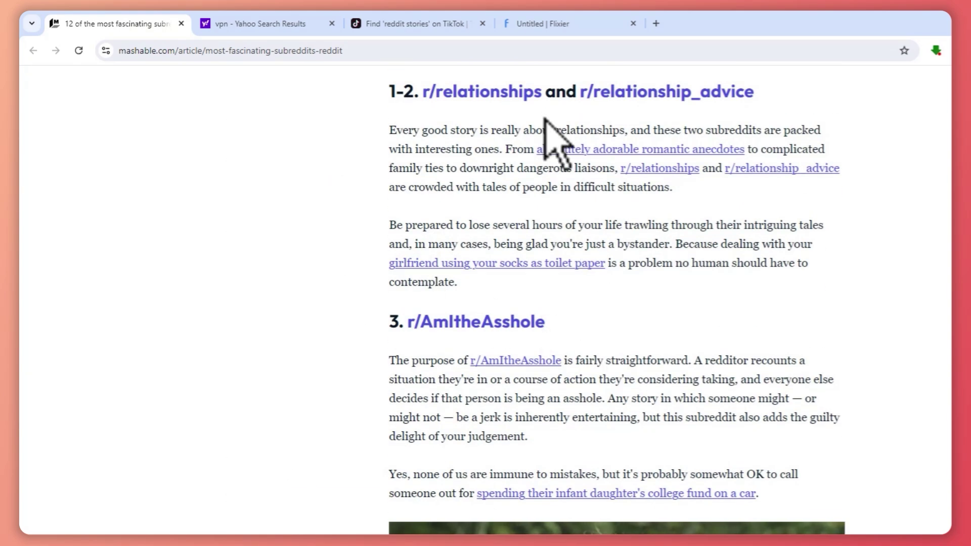
pyautogui.scroll(1, 551, 126)
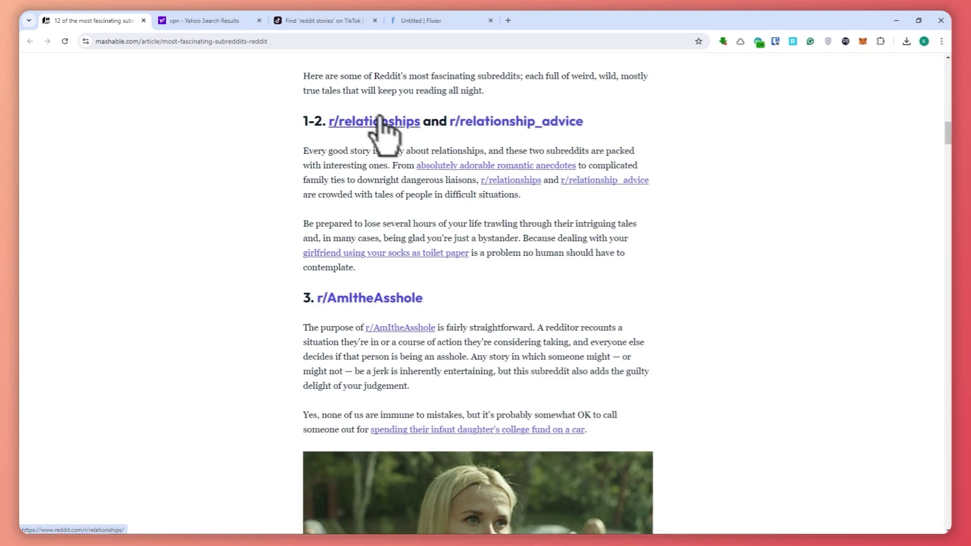
pyautogui.click(380, 121)
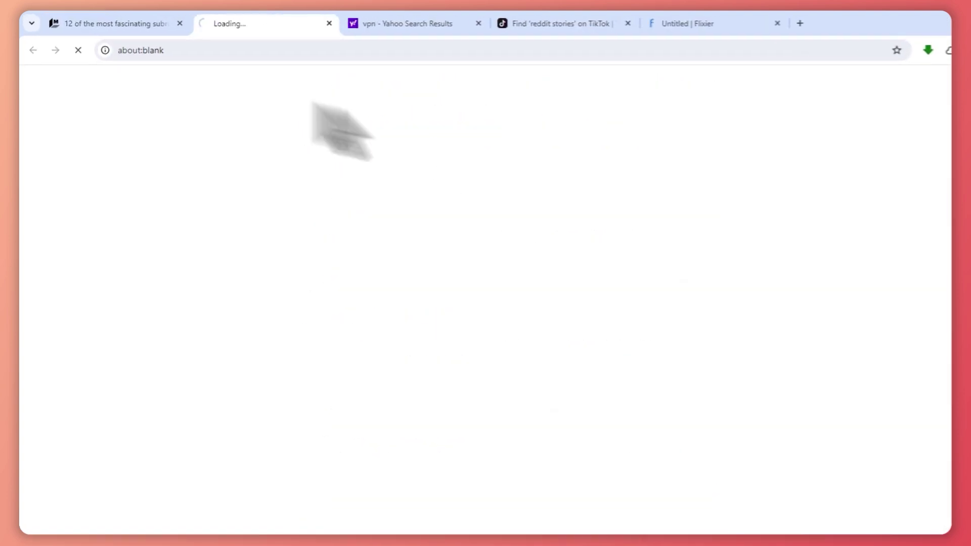
# Step: Close the Mashable tab, scroll r/relationships, and open the 'Did I cross a line with my married co-worked' post
pyautogui.click(181, 24)
pyautogui.scroll(-4, 759, 374)
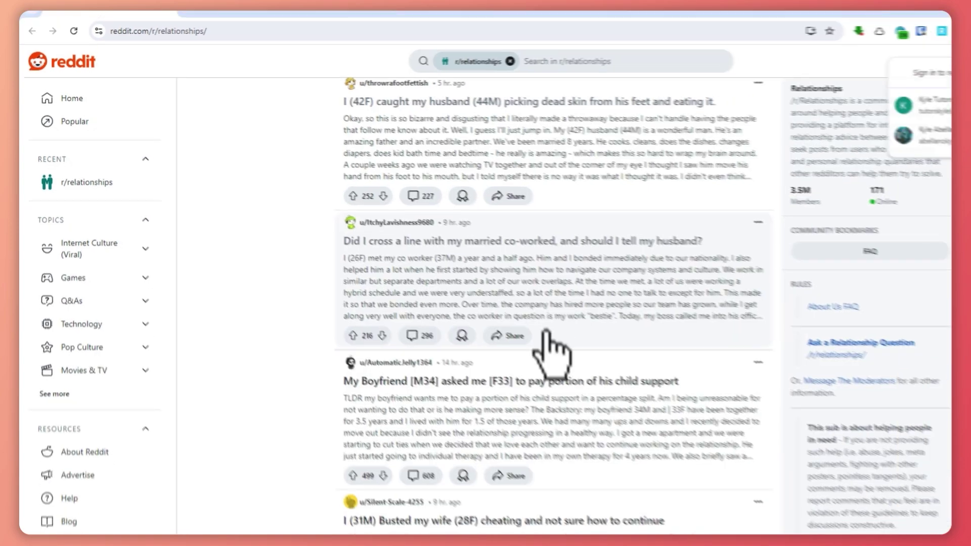
pyautogui.scroll(2, 485, 326)
pyautogui.scroll(-4, 488, 390)
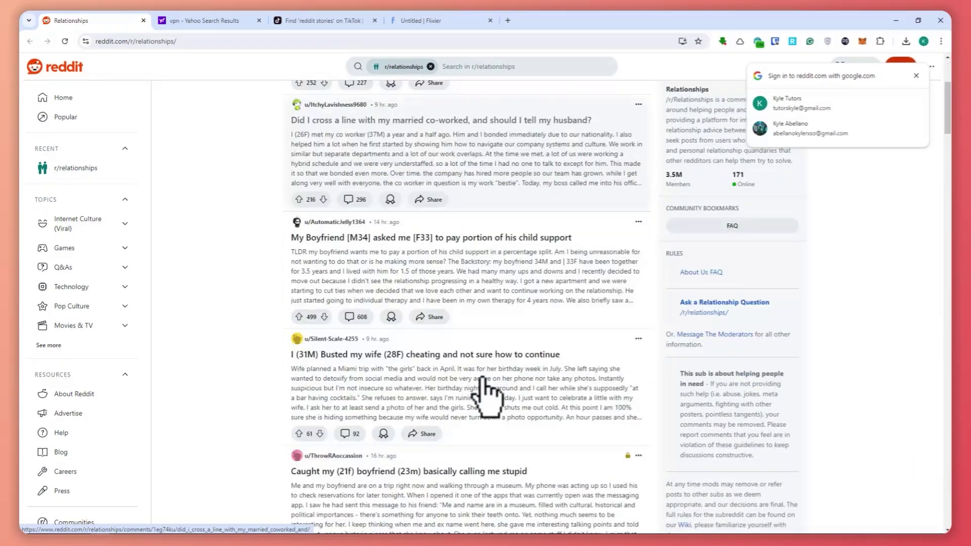
pyautogui.scroll(2, 465, 379)
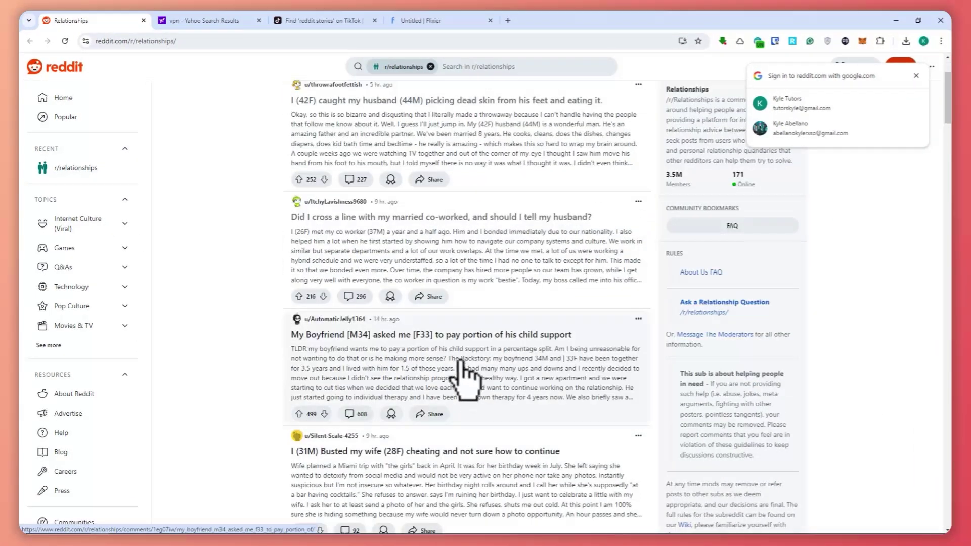
pyautogui.scroll(1, 485, 357)
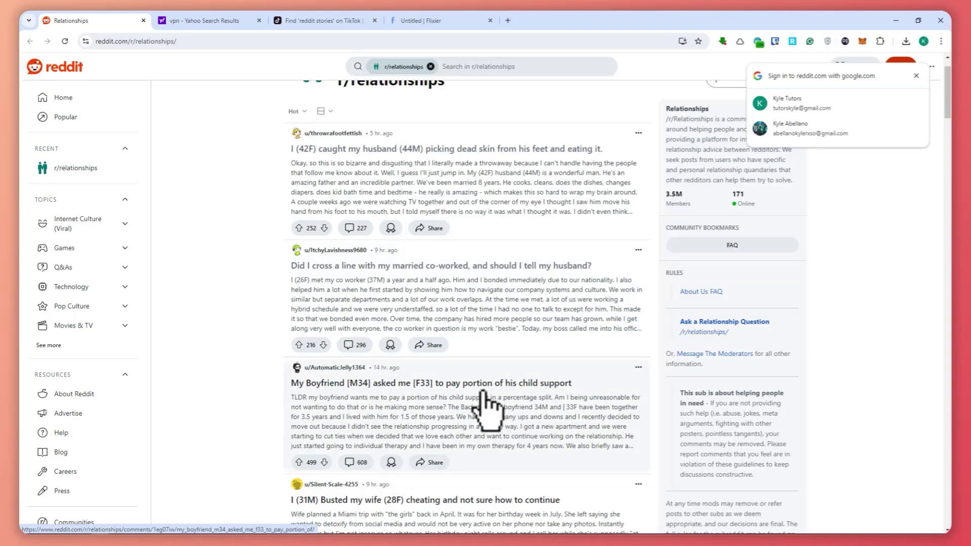
pyautogui.scroll(-7, 477, 405)
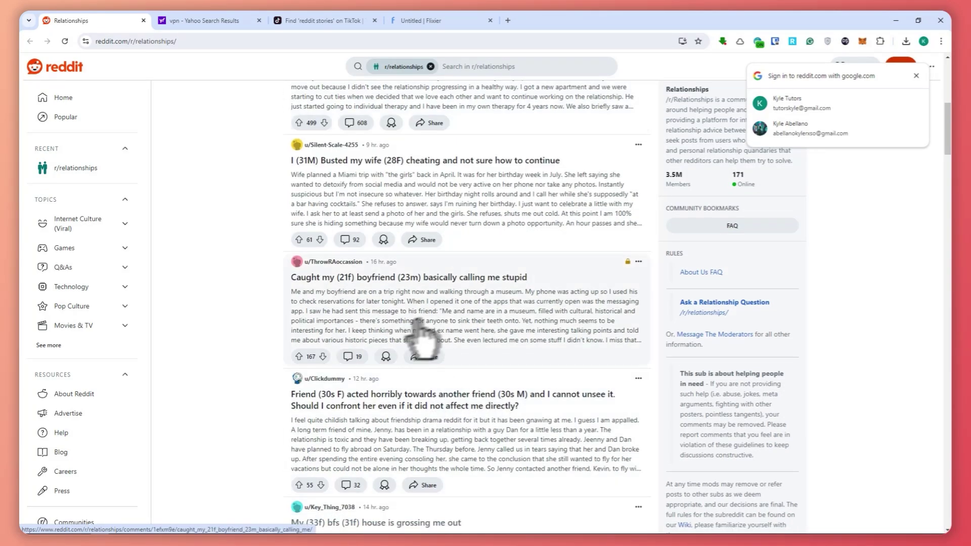
pyautogui.scroll(-2, 405, 329)
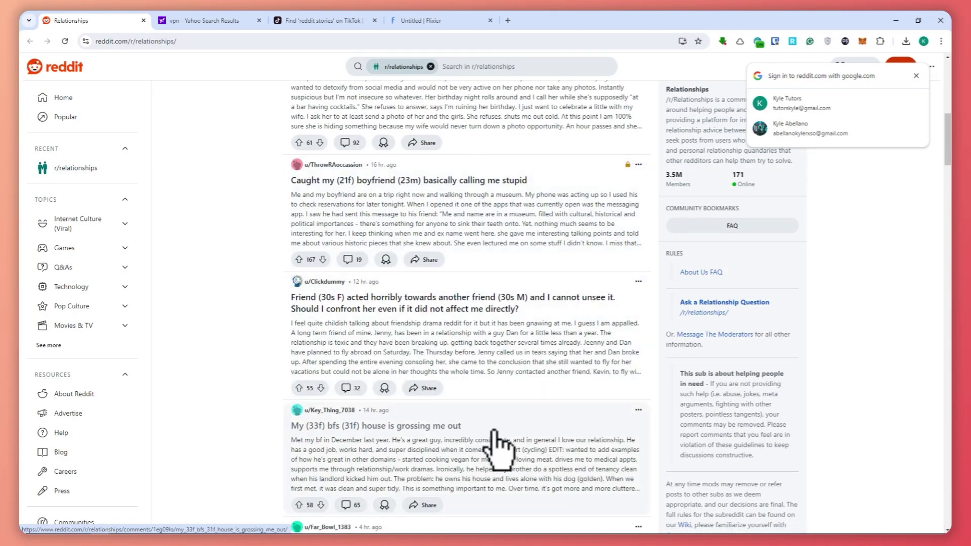
pyautogui.scroll(10, 400, 326)
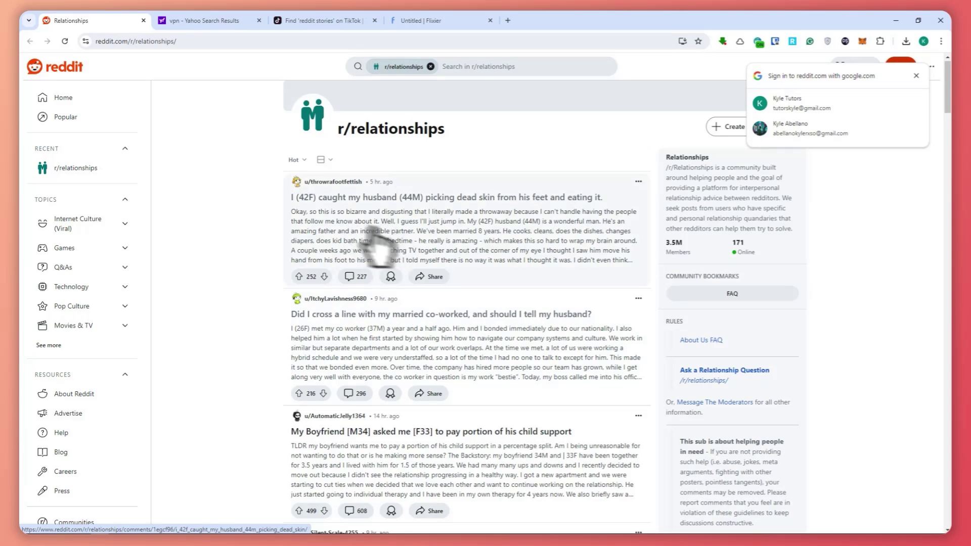
pyautogui.click(412, 335)
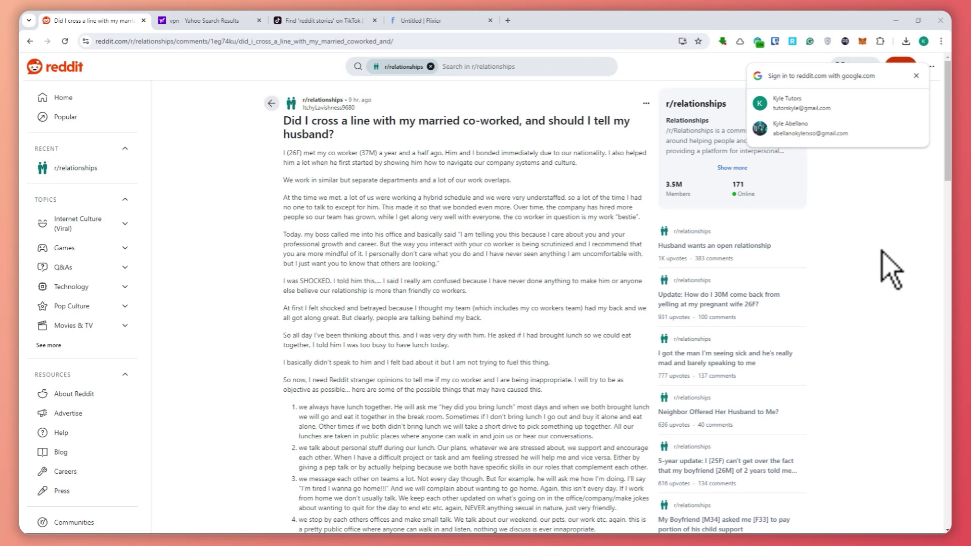
# Step: Move Snipping Tool aside and snip a rectangle around the post's subreddit line and title
pyautogui.moveTo(781, 66); pyautogui.dragTo(475, 158)
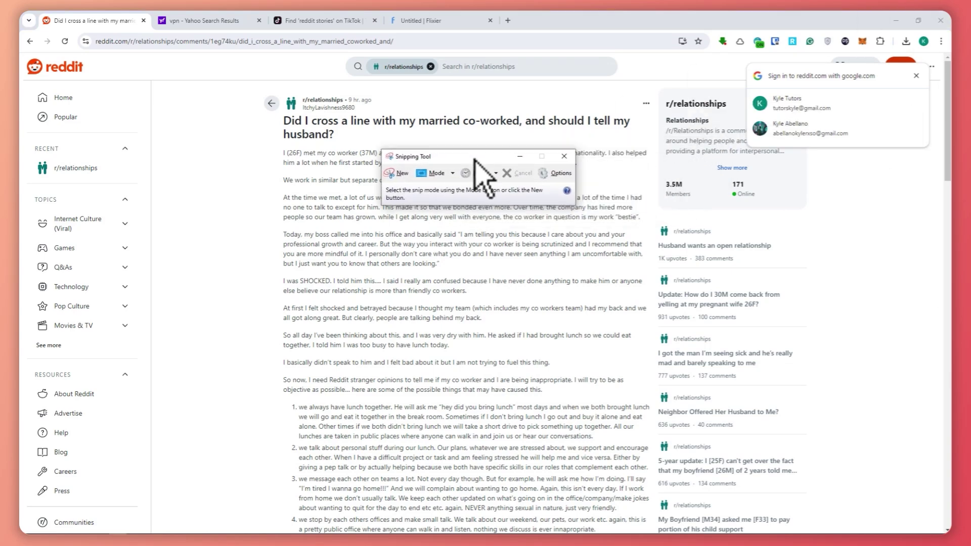
pyautogui.click(386, 174)
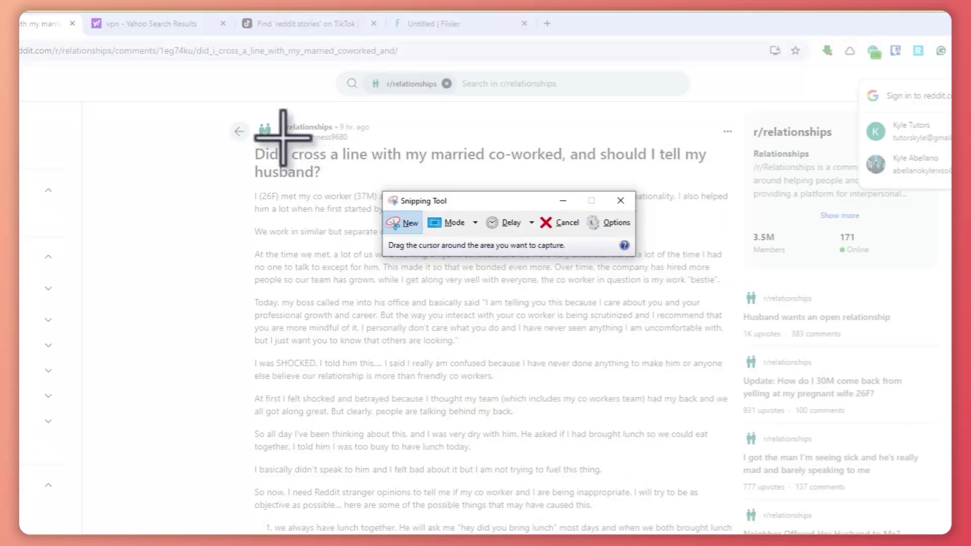
pyautogui.moveTo(252, 120); pyautogui.dragTo(714, 186)
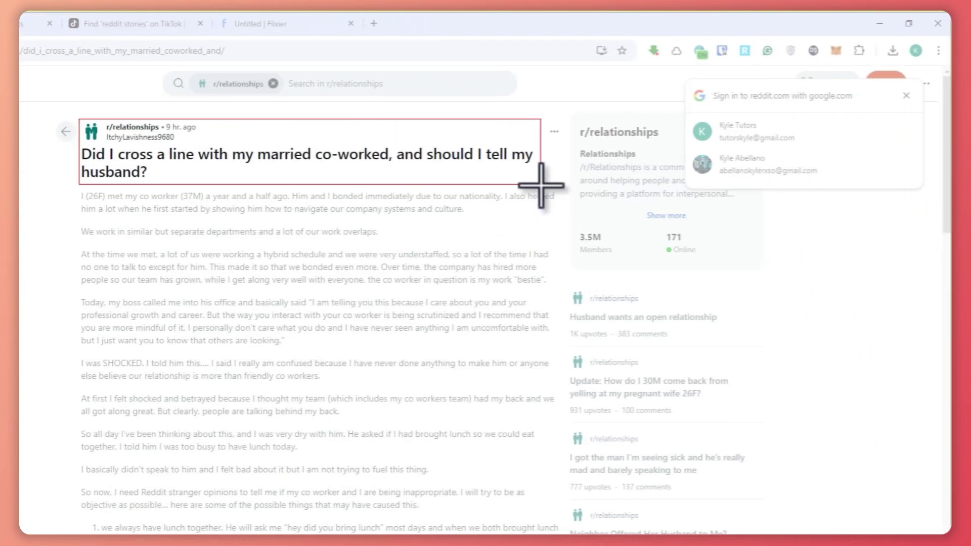
pyautogui.moveTo(541, 185); pyautogui.dragTo(541, 185)
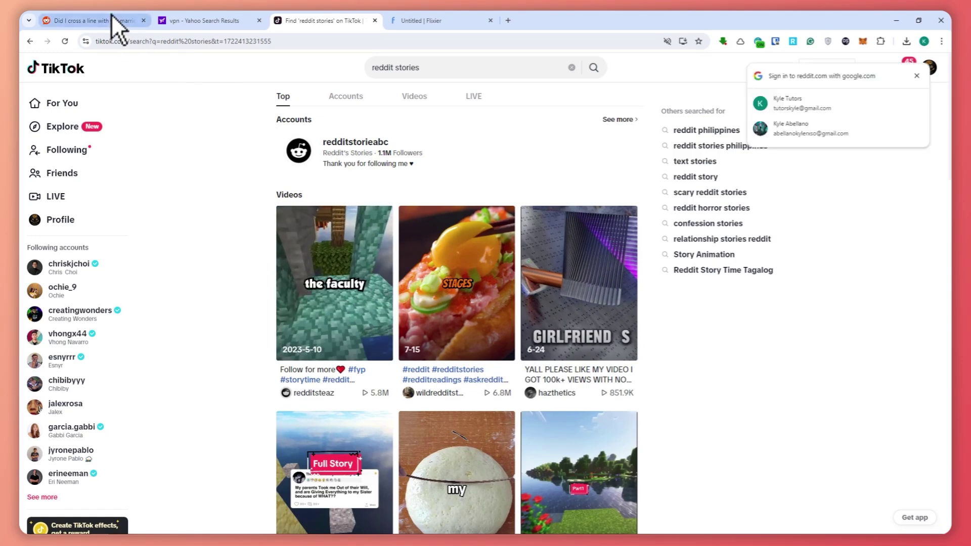
# Step: Select the Reddit post title, glance at TikTok's 'reddit stories' results, then return to the post
pyautogui.click(112, 17)
pyautogui.moveTo(437, 178); pyautogui.dragTo(387, 94)
pyautogui.click(317, 23)
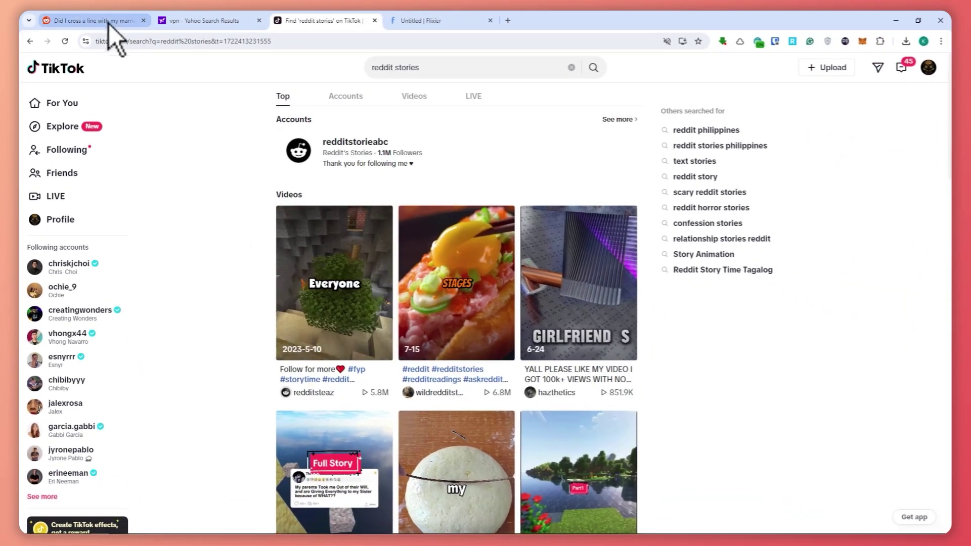
pyautogui.click(108, 23)
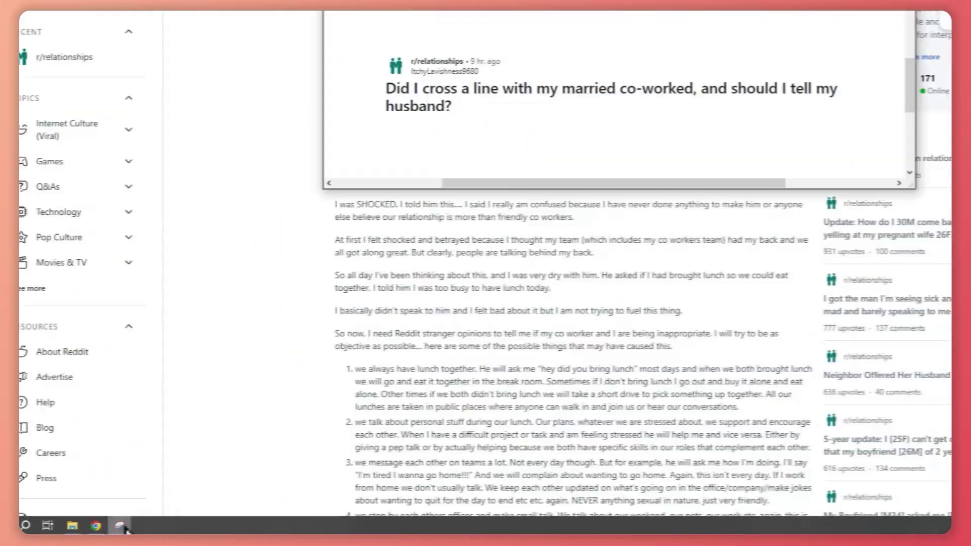
# Step: Save the title snip as a PNG named Capture and minimize Snipping Tool
pyautogui.click(148, 527)
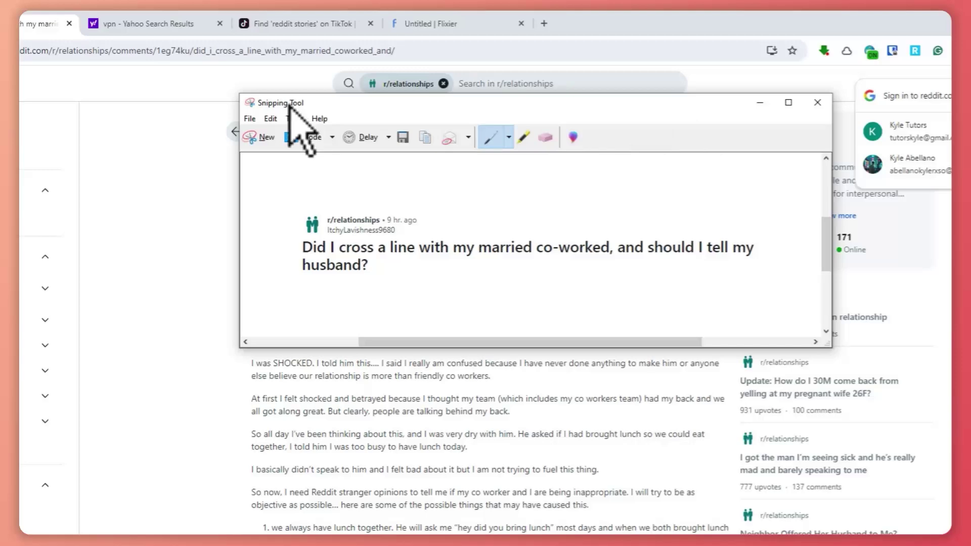
pyautogui.click(250, 118)
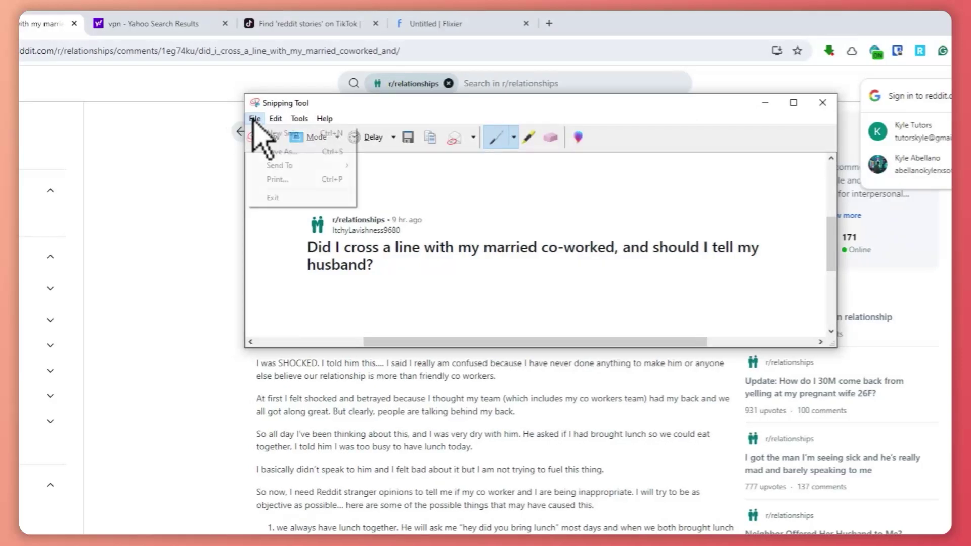
pyautogui.click(311, 153)
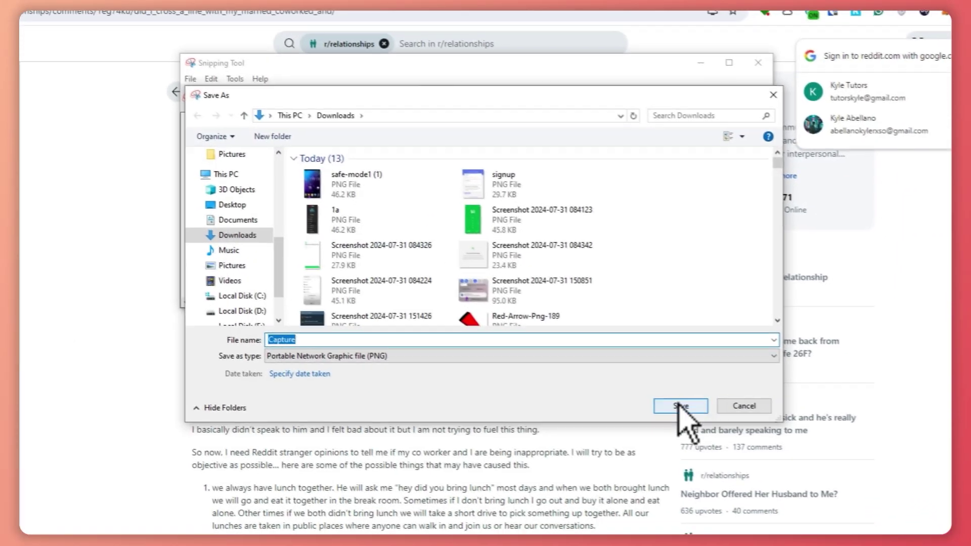
pyautogui.click(681, 406)
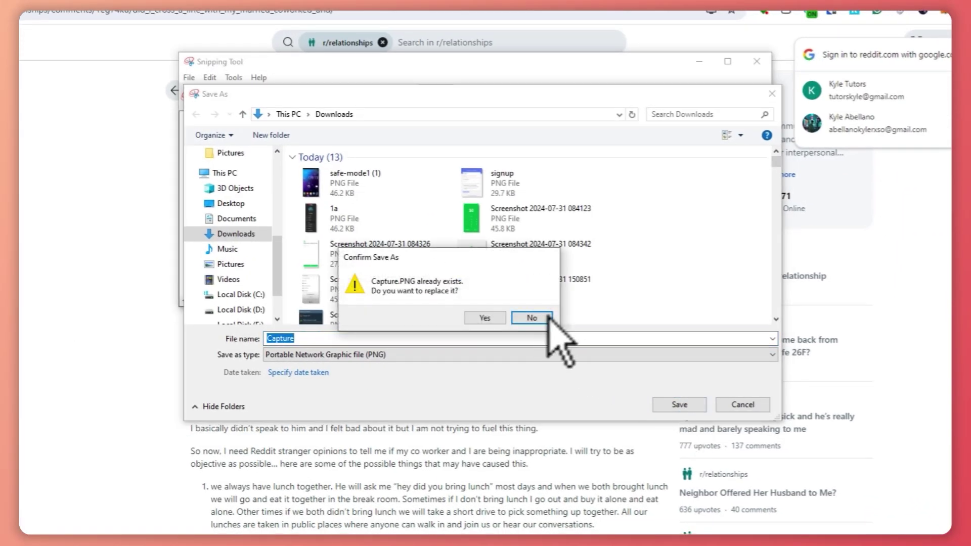
pyautogui.click(483, 318)
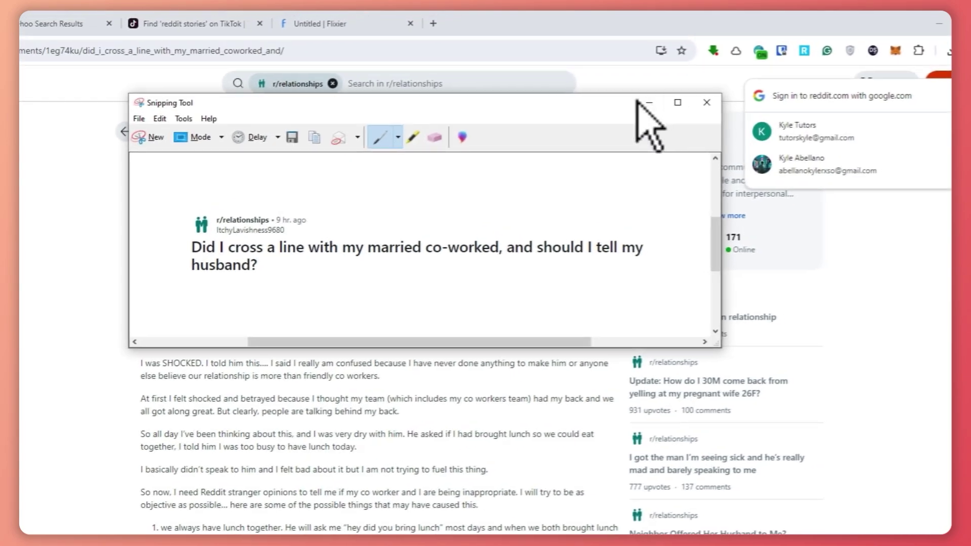
pyautogui.click(639, 101)
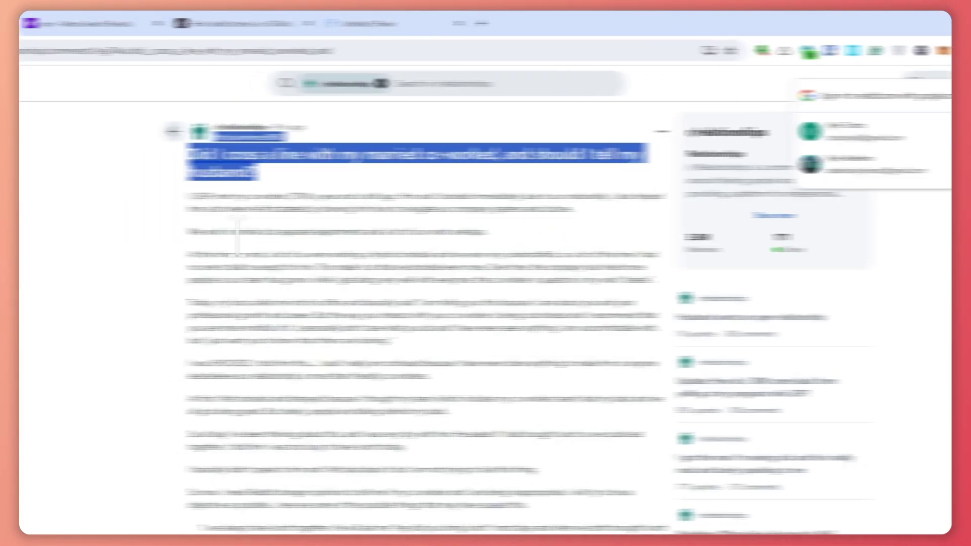
# Step: Select the story text starting at 'I (26F)', clear the selection, and switch to Flixier
pyautogui.moveTo(140, 196); pyautogui.dragTo(429, 469)
pyautogui.click(557, 351)
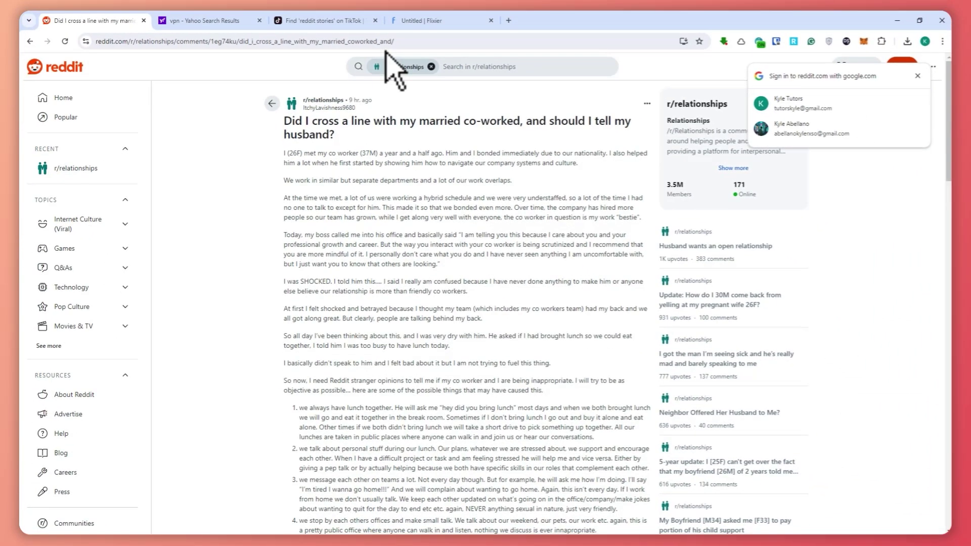
pyautogui.click(467, 10)
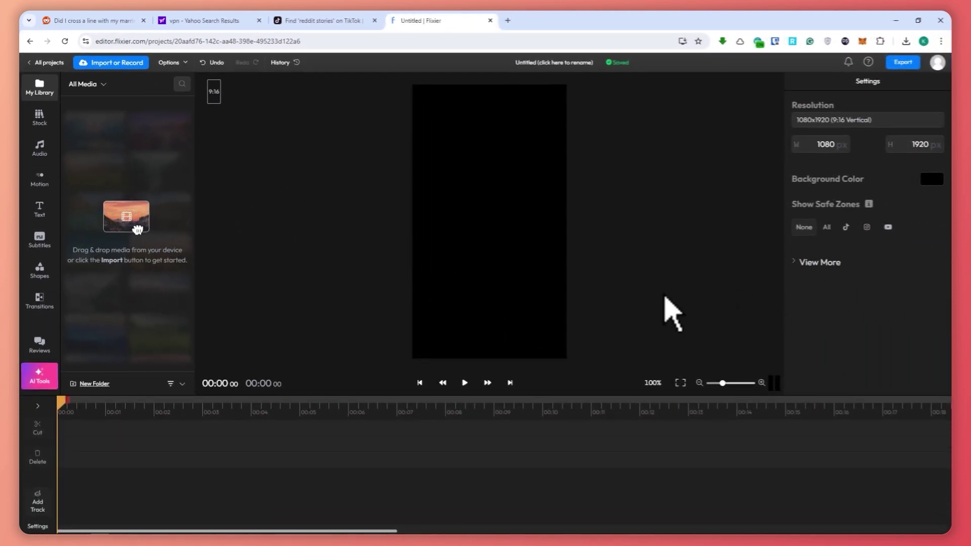
# Step: Keep the Flixier resolution at 1080x1920 (9:16 Vertical), then switch to TikTok's results
pyautogui.click(820, 119)
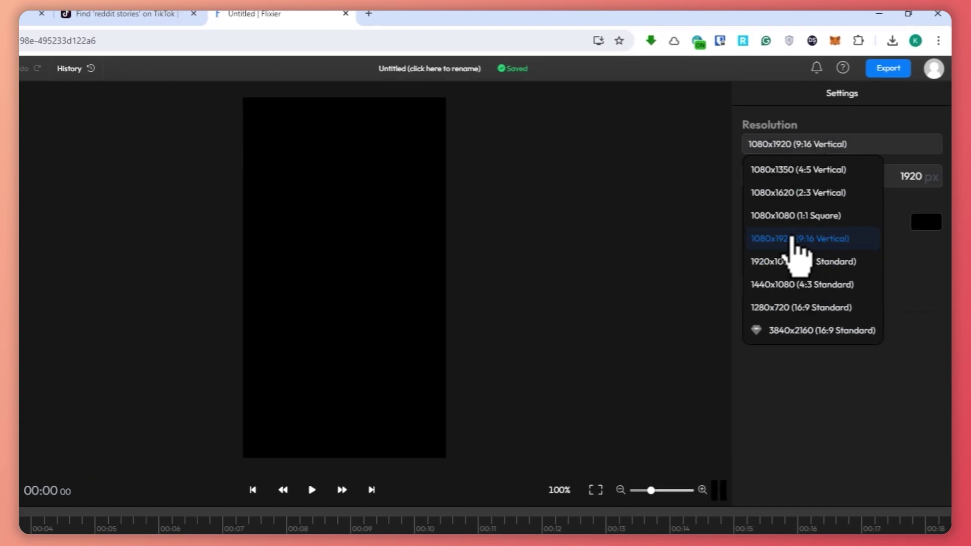
pyautogui.click(793, 239)
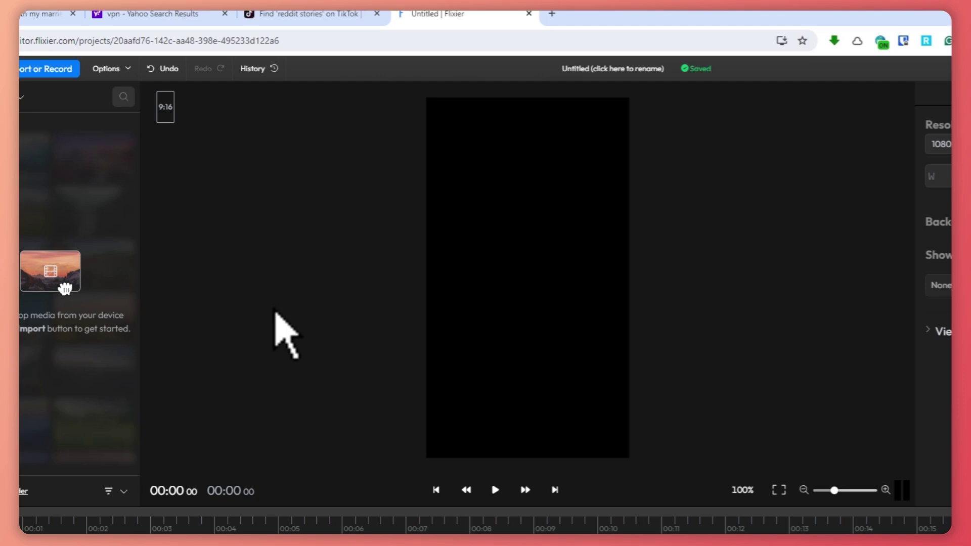
pyautogui.click(333, 16)
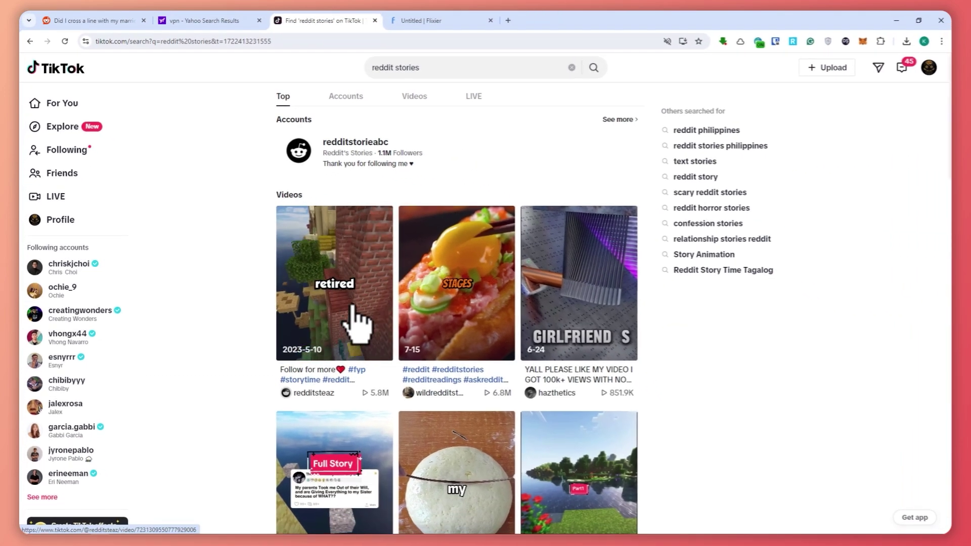
# Step: Add the 'panda, minecraft, block' stock clip to the top track and scale it to fill the canvas (178%)
pyautogui.click(483, 21)
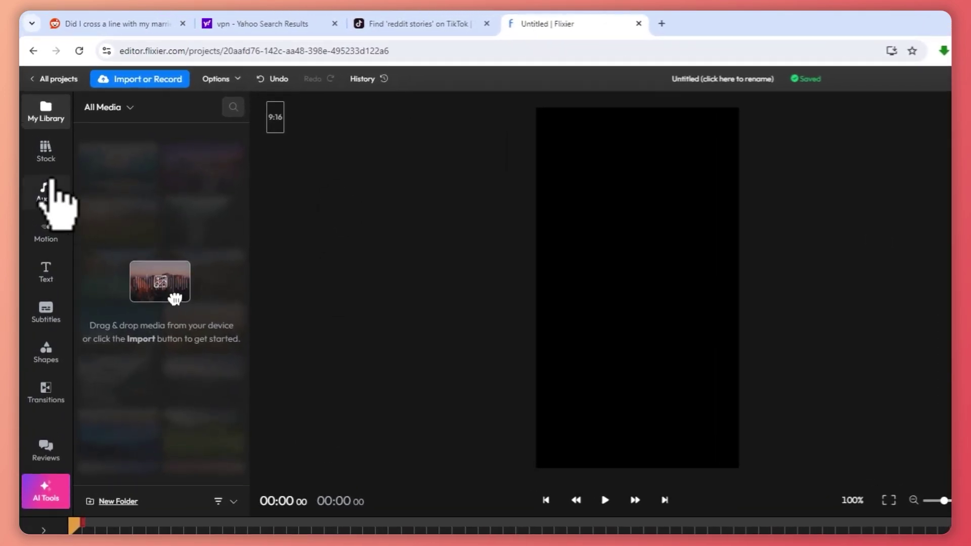
pyautogui.click(50, 148)
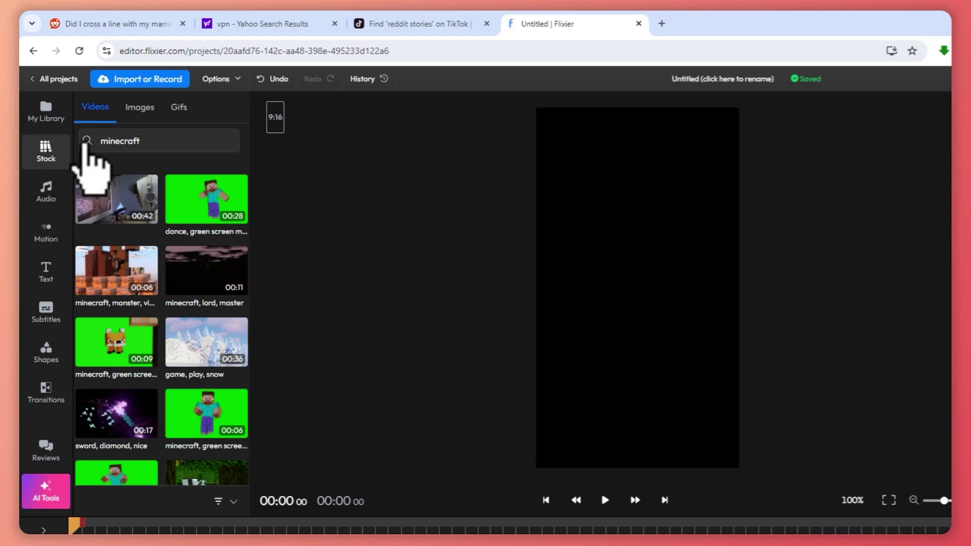
pyautogui.scroll(-4, 185, 408)
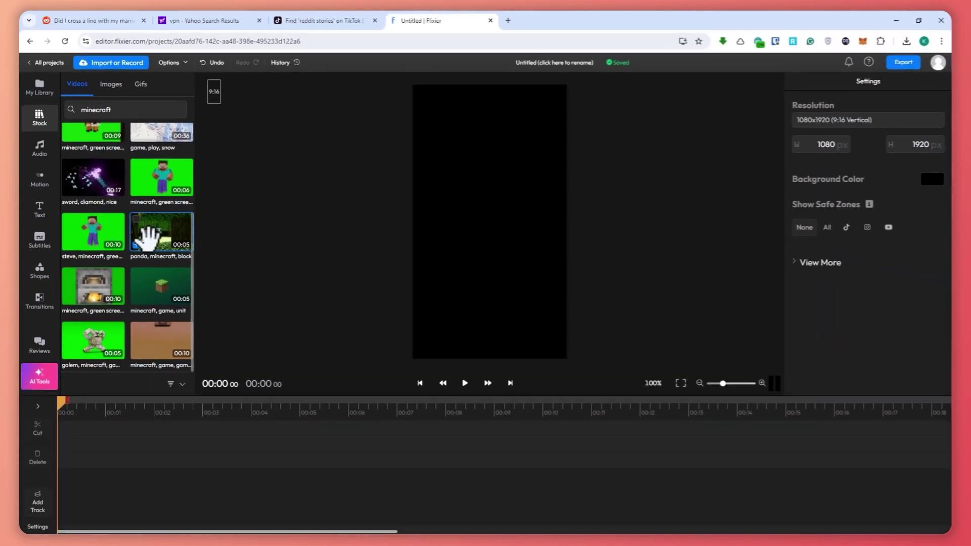
pyautogui.moveTo(183, 289); pyautogui.dragTo(313, 545)
pyautogui.moveTo(245, 457); pyautogui.dragTo(76, 434)
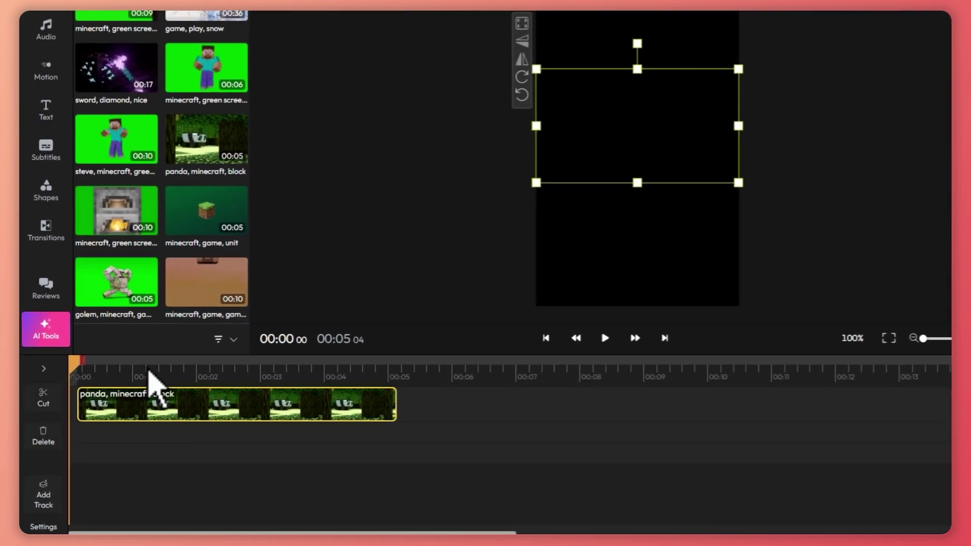
pyautogui.click(144, 367)
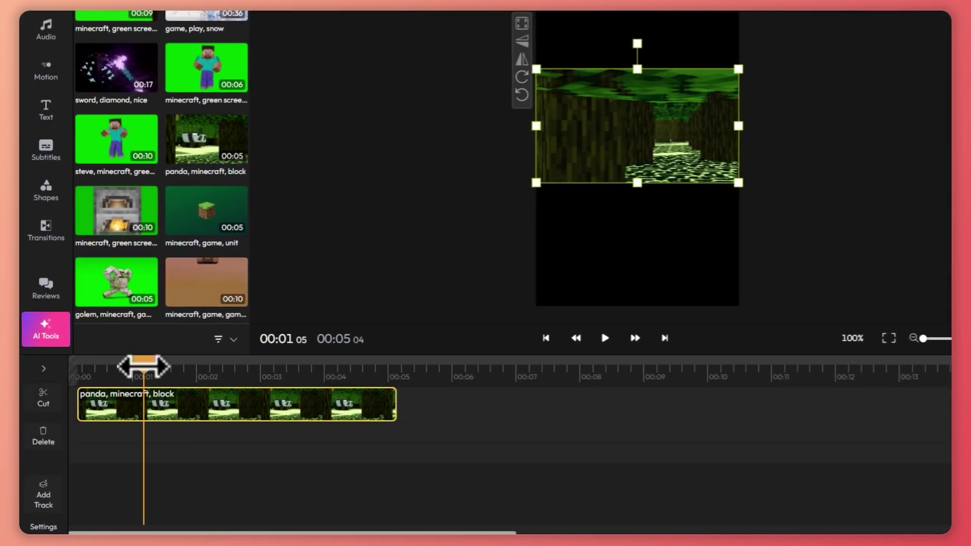
pyautogui.moveTo(129, 363); pyautogui.dragTo(98, 364)
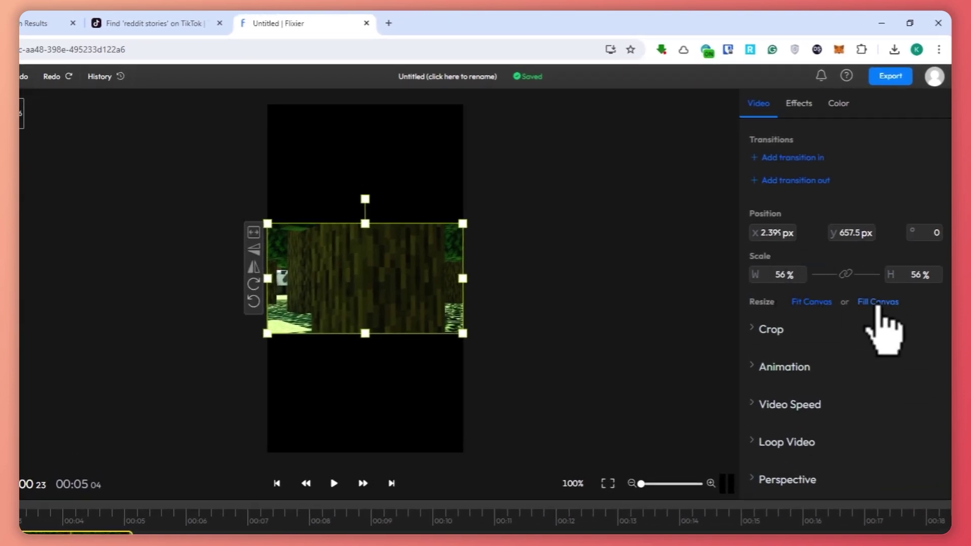
pyautogui.click(879, 303)
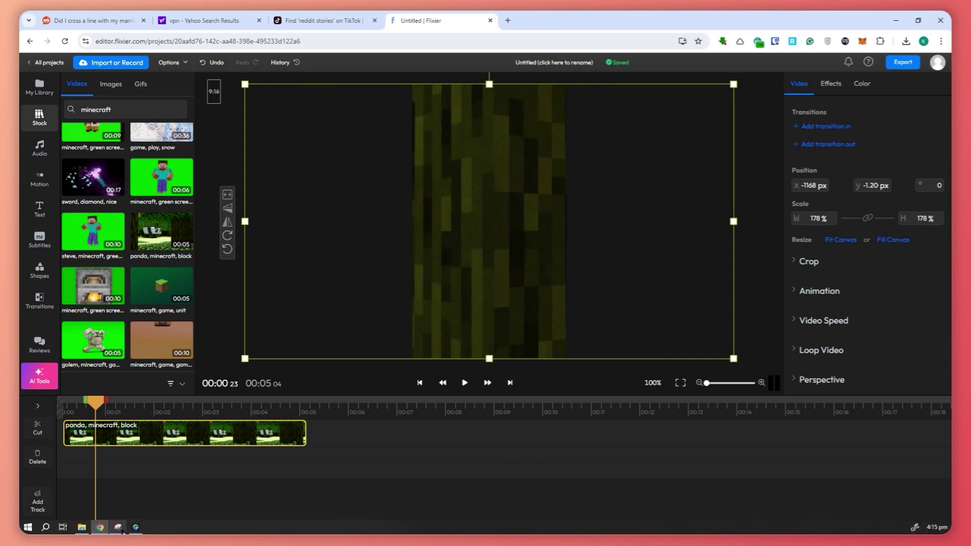
# Step: Open Downloads in File Explorer and drag Capture.PNG into Flixier's media library
pyautogui.click(119, 528)
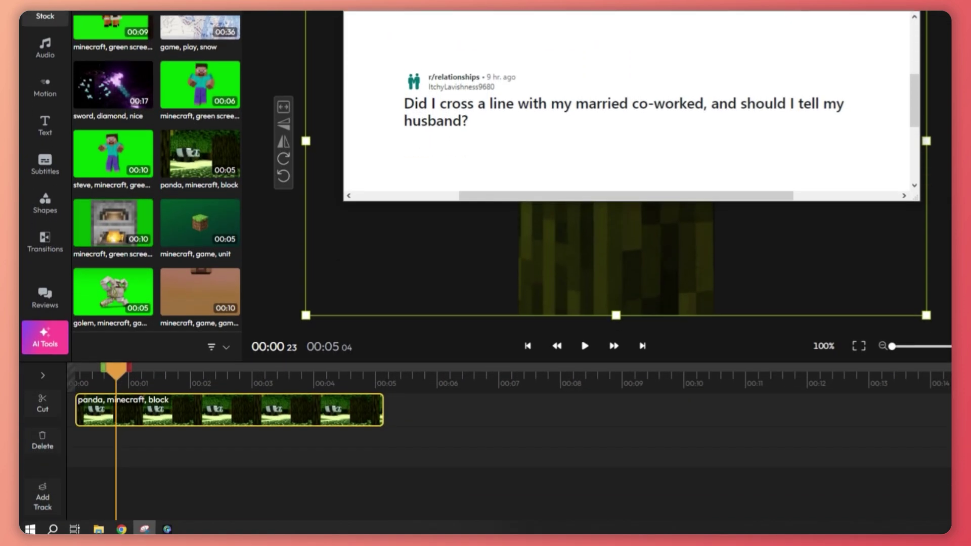
pyautogui.click(100, 529)
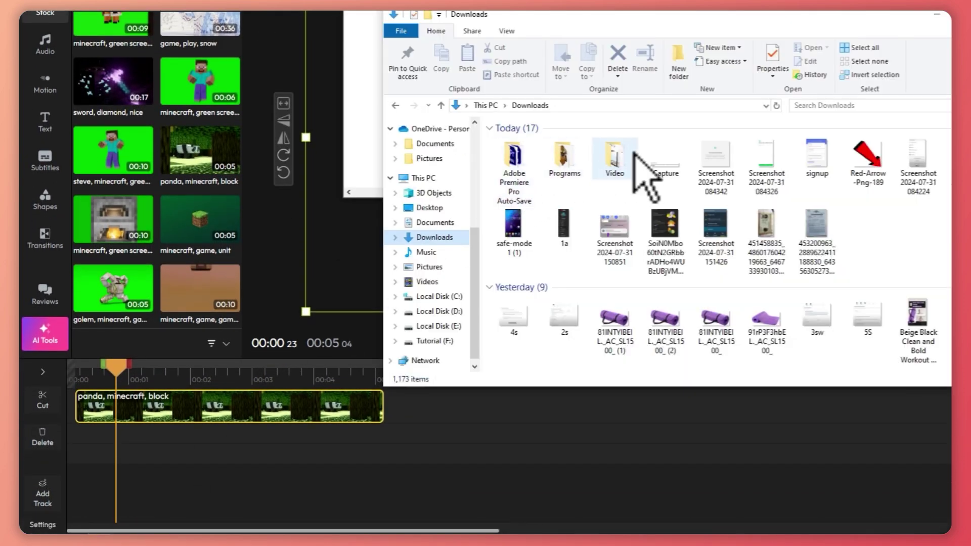
pyautogui.moveTo(671, 174); pyautogui.dragTo(354, 262)
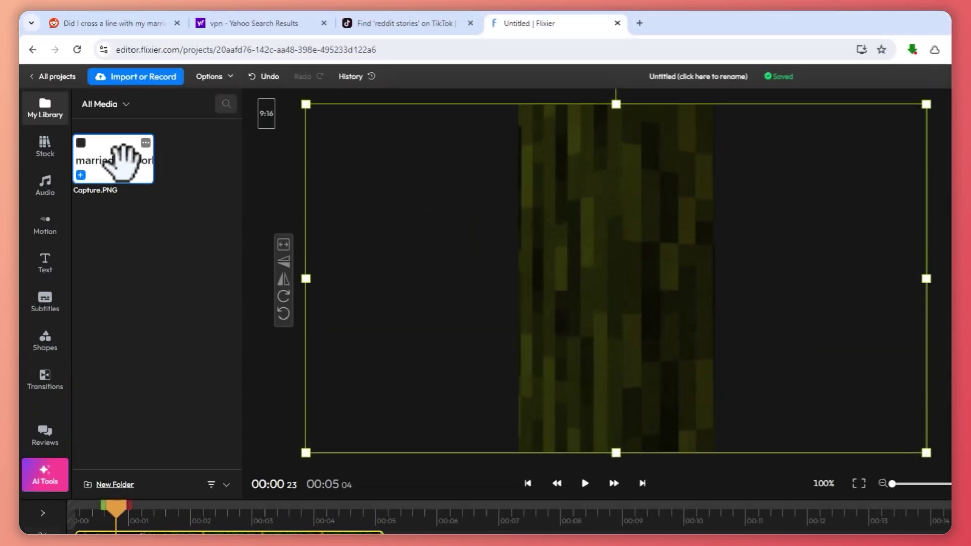
# Step: Place Capture.PNG on the canvas and resize it to about 131% across the middle
pyautogui.click(120, 147)
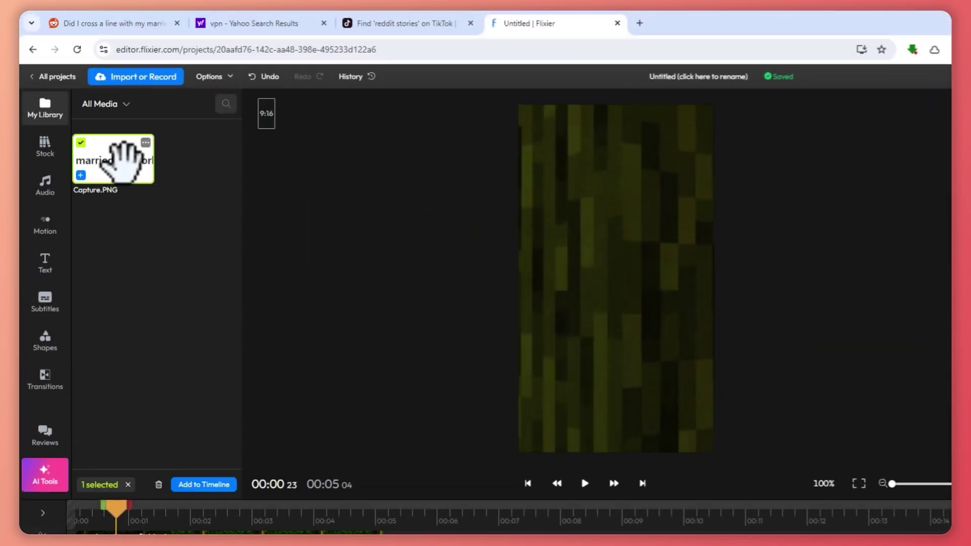
pyautogui.moveTo(121, 161); pyautogui.dragTo(618, 282)
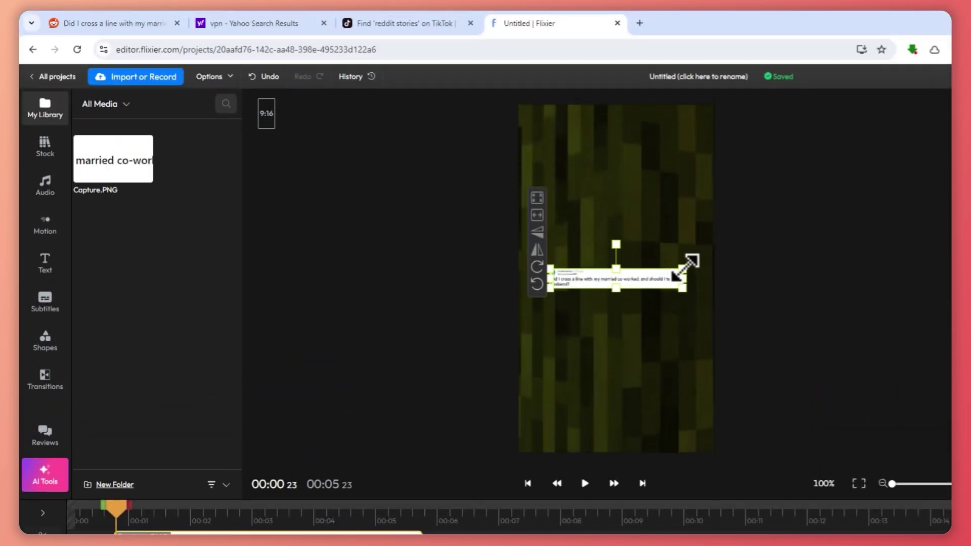
pyautogui.moveTo(690, 141); pyautogui.dragTo(740, 134)
pyautogui.moveTo(718, 274); pyautogui.dragTo(689, 270)
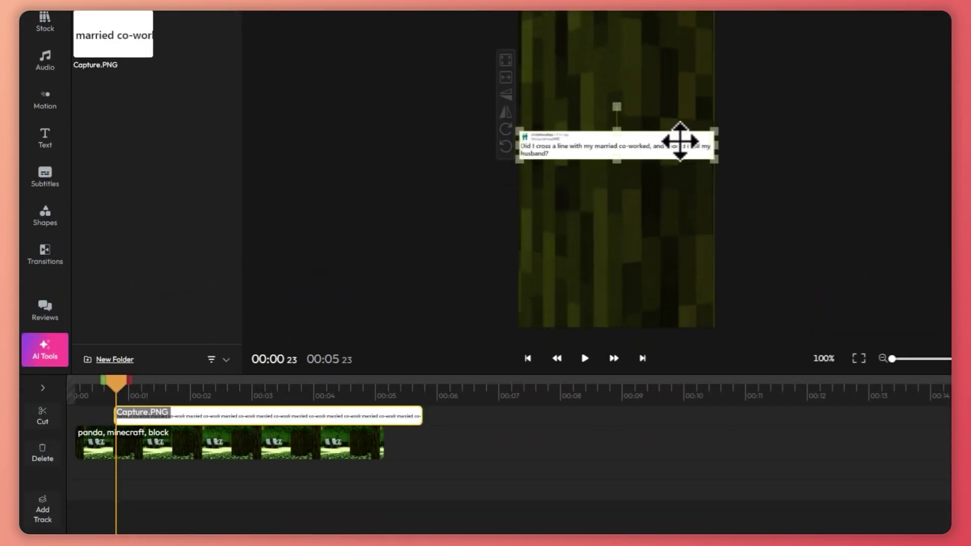
pyautogui.moveTo(715, 133); pyautogui.dragTo(679, 156)
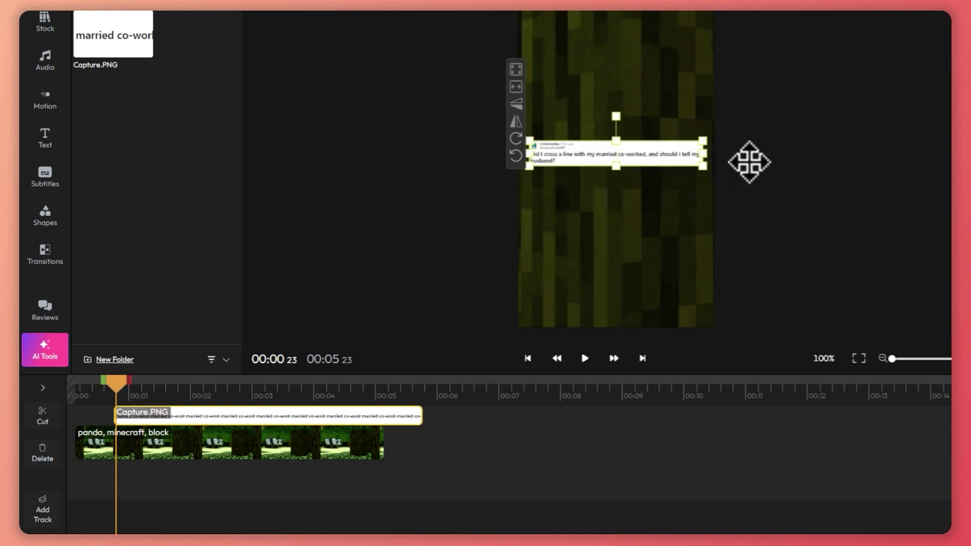
# Step: Move the image clip to the track start above the panda clip and close the media library
pyautogui.click(749, 161)
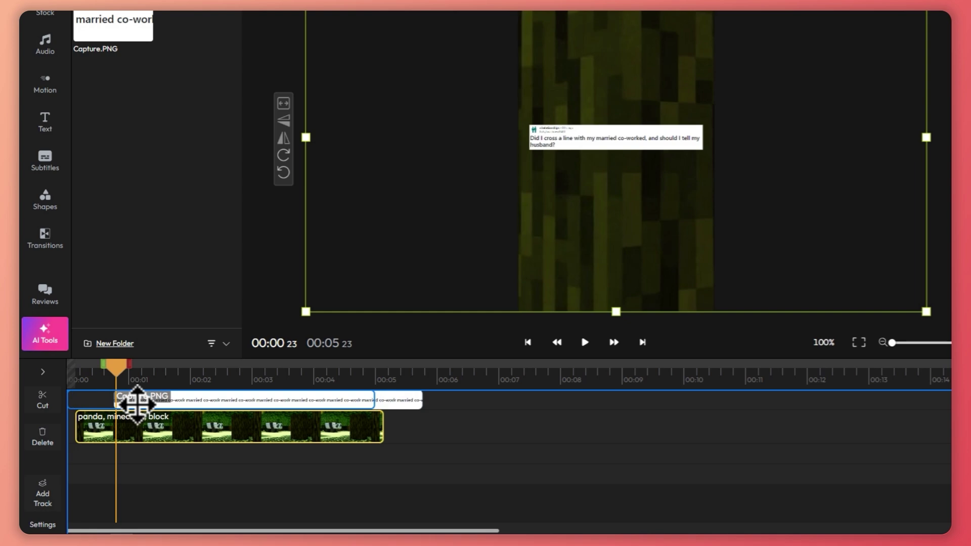
pyautogui.moveTo(143, 405); pyautogui.dragTo(155, 417)
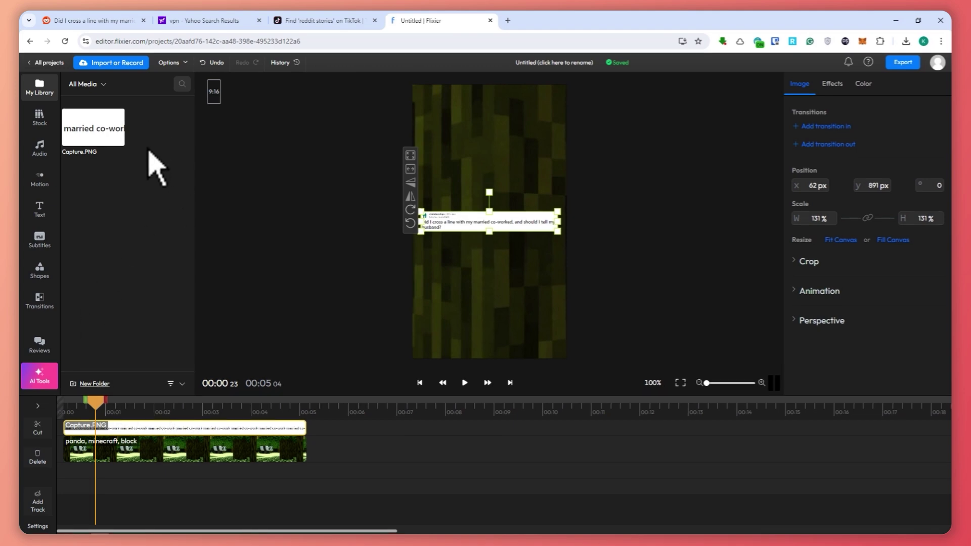
pyautogui.click(40, 87)
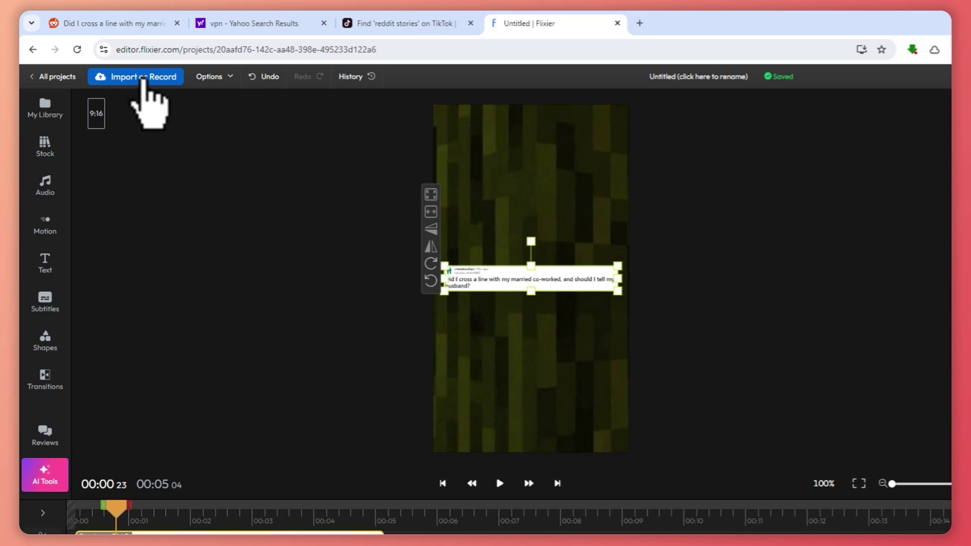
# Step: Open the AI Text to Speech generator from the Add media dialog
pyautogui.click(152, 80)
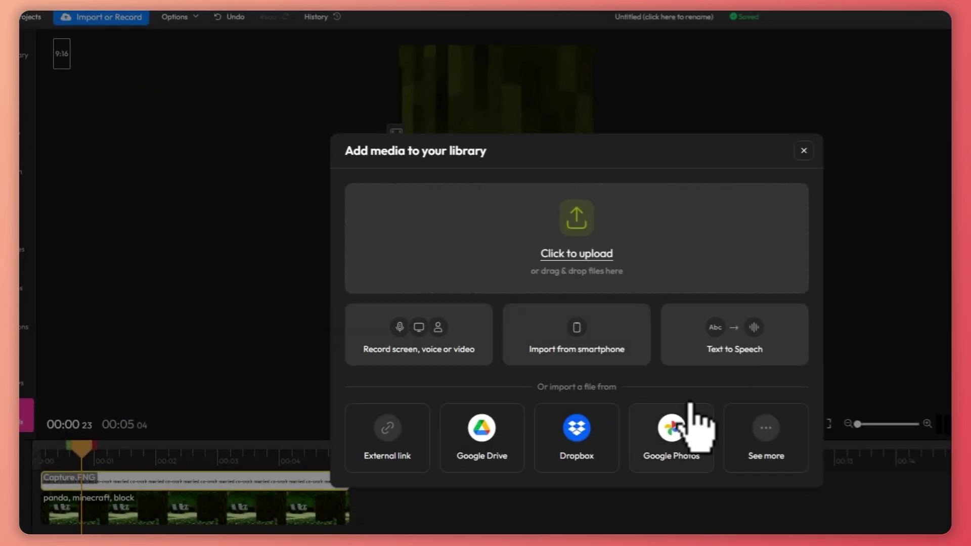
pyautogui.click(737, 349)
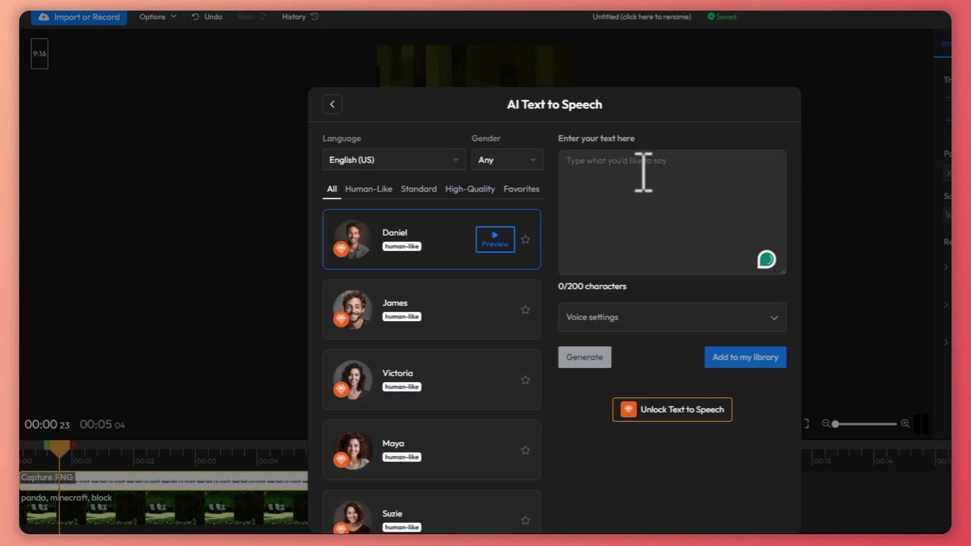
# Step: Copy the Reddit post title and paste it into Flixier's text-to-speech box
pyautogui.click(119, 39)
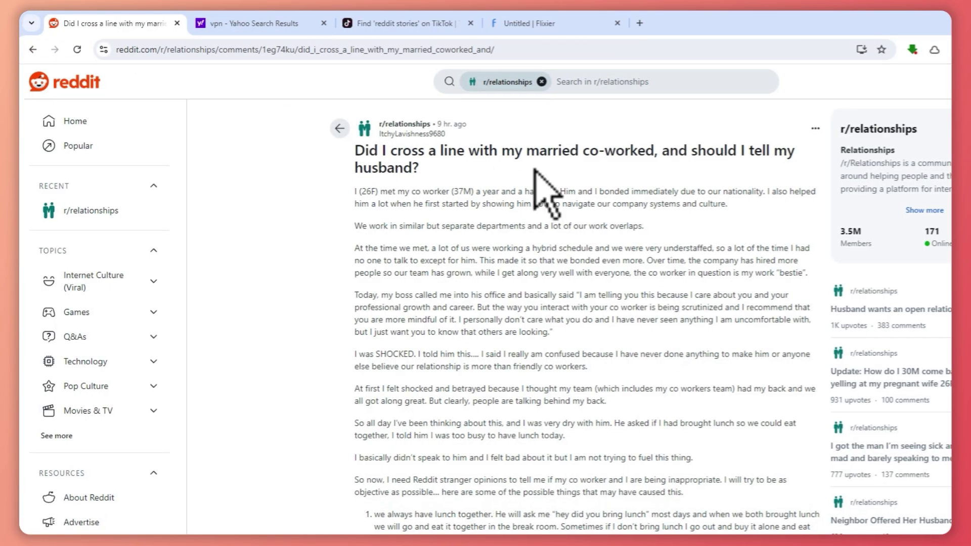
pyautogui.tripleClick(374, 155)
pyautogui.rightClick(419, 157)
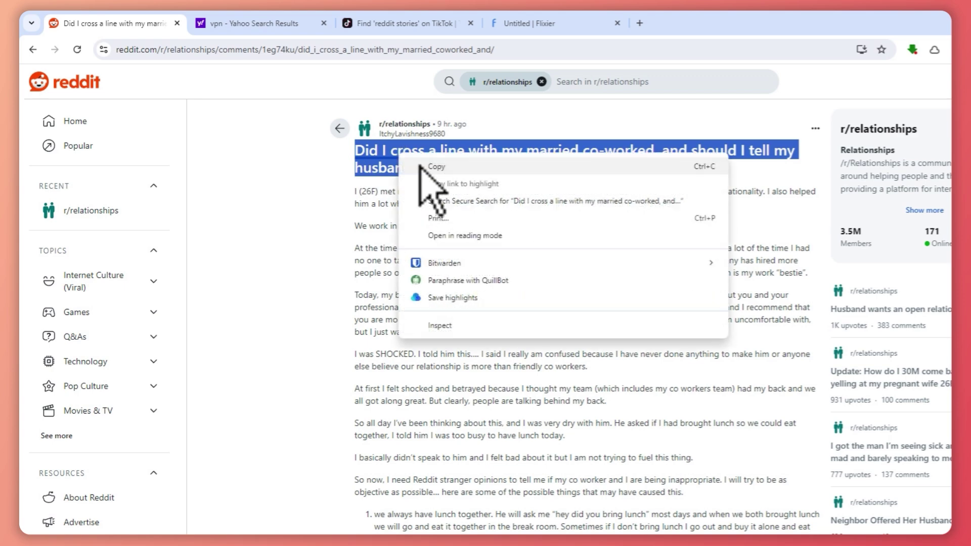
pyautogui.click(443, 167)
pyautogui.click(539, 23)
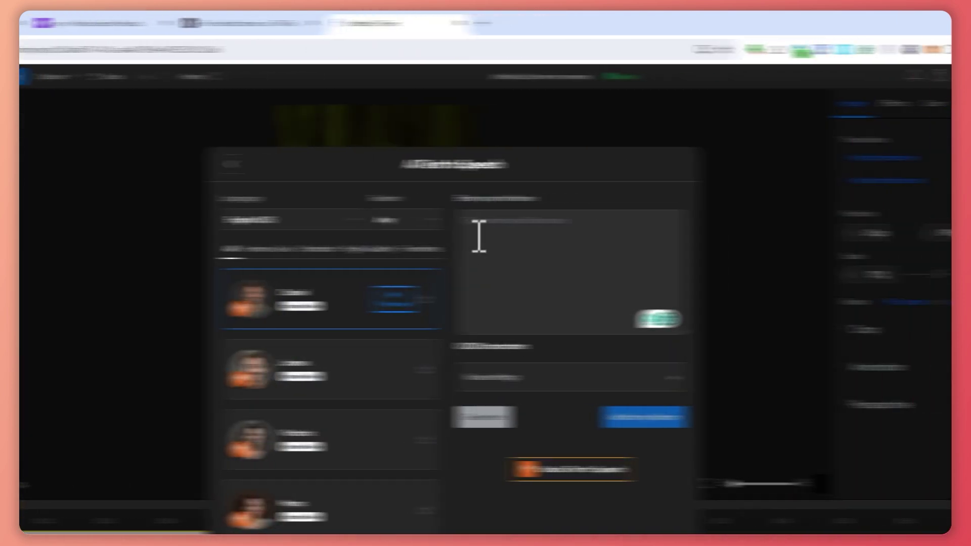
pyautogui.rightClick(632, 222)
pyautogui.click(693, 360)
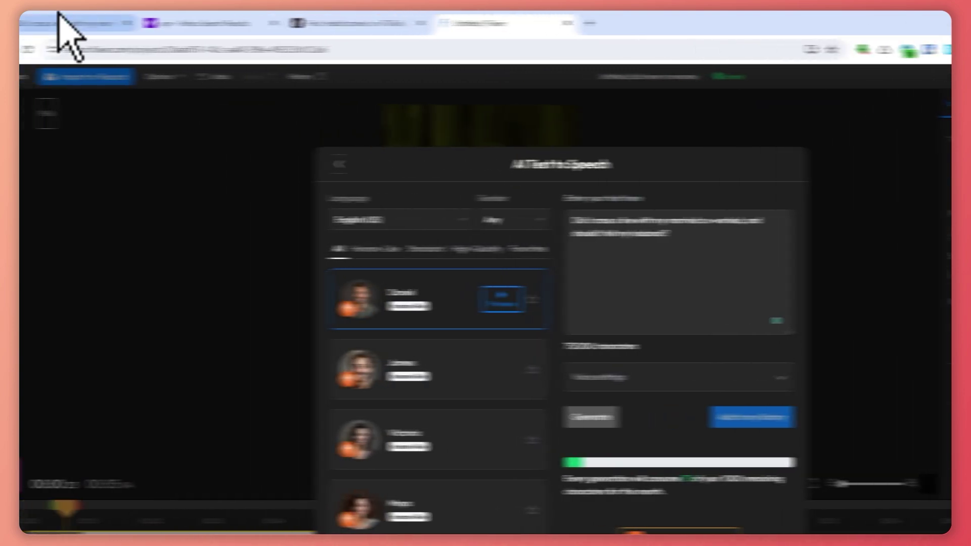
# Step: Copy the next two story paragraphs from Reddit and bring them back to the narration box
pyautogui.click(103, 23)
pyautogui.moveTo(352, 248); pyautogui.dragTo(552, 333)
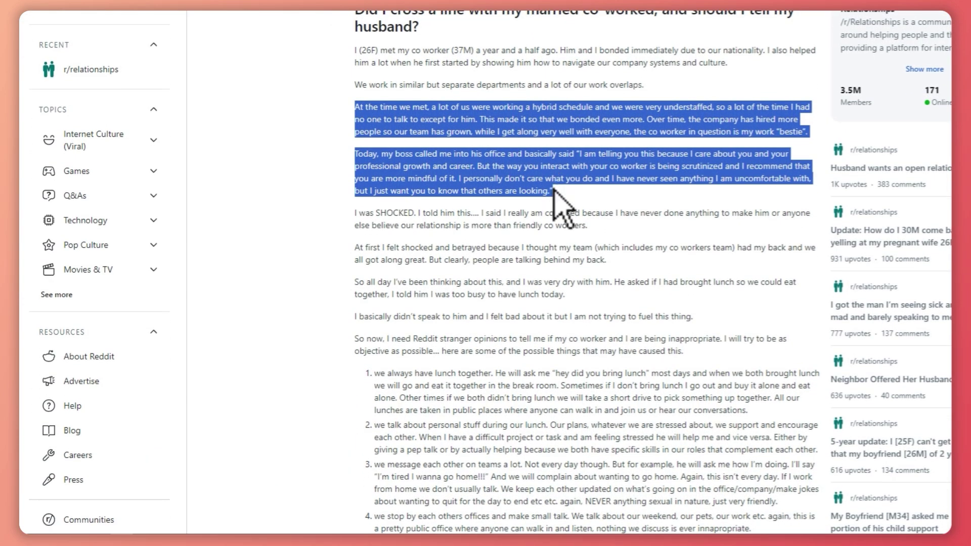
pyautogui.rightClick(554, 172)
pyautogui.click(594, 174)
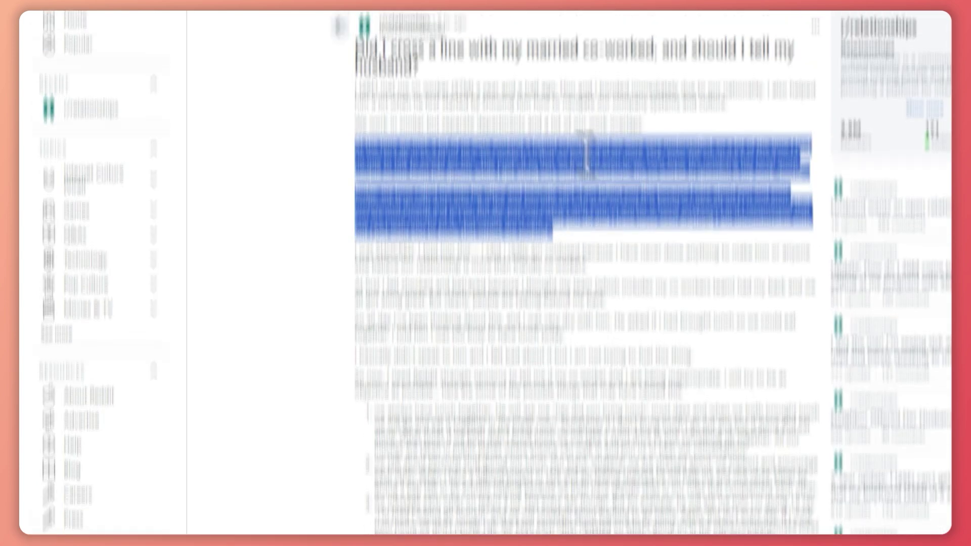
pyautogui.click(433, 19)
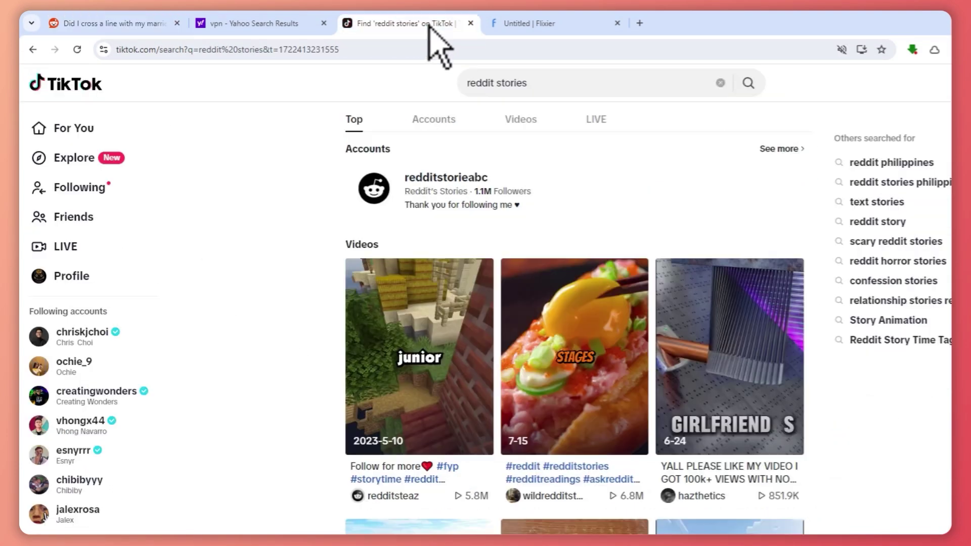
pyautogui.click(501, 20)
pyautogui.rightClick(632, 257)
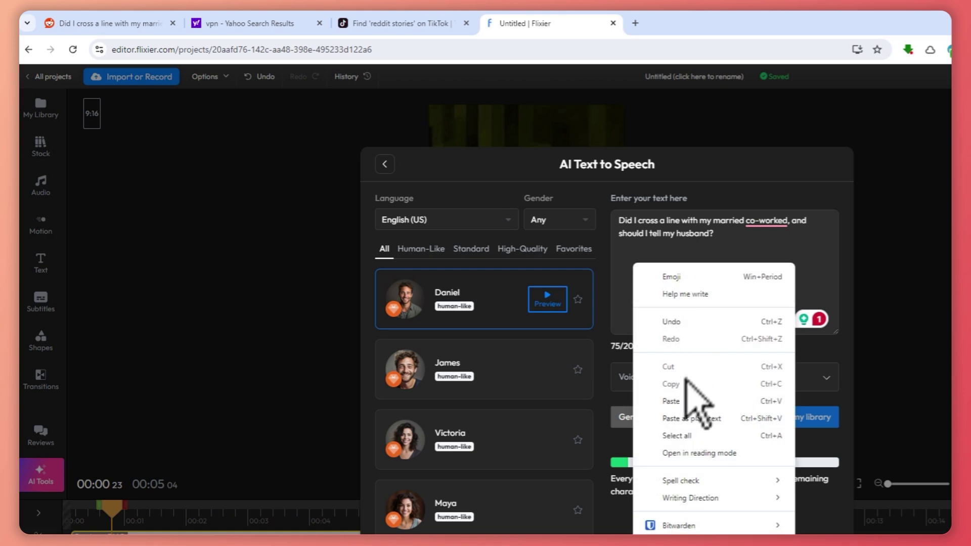
# Step: Paste the story and delete everything after 'understaffed', leaving 170/200 characters
pyautogui.click(696, 396)
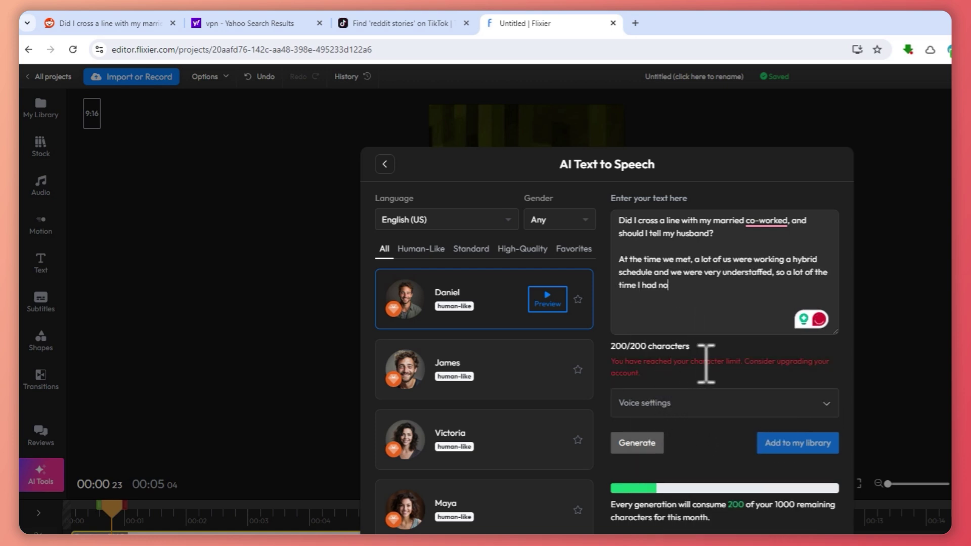
pyautogui.moveTo(669, 285); pyautogui.dragTo(621, 273)
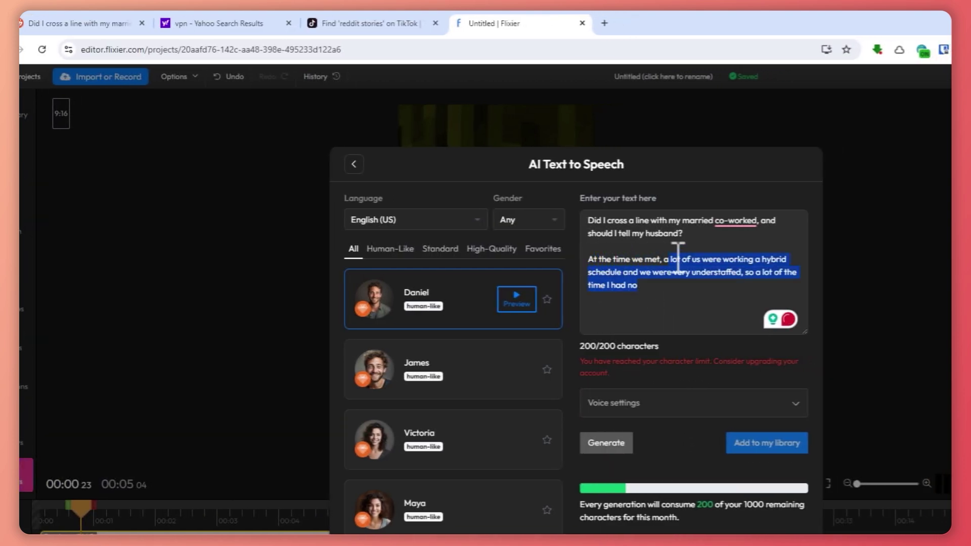
pyautogui.moveTo(679, 264); pyautogui.dragTo(704, 274)
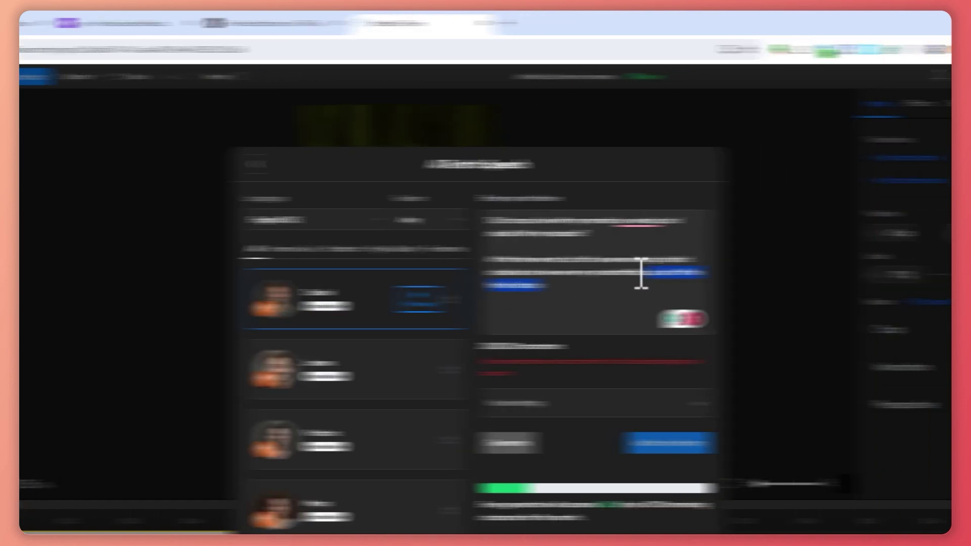
pyautogui.press('BackSpace')
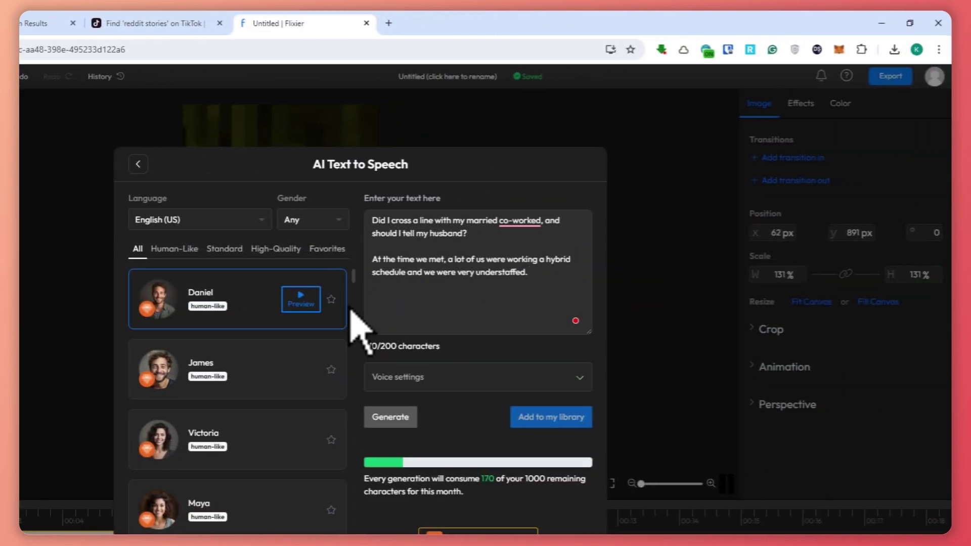
# Step: Filter the voice list to Human-Like voices and browse them
pyautogui.click(174, 249)
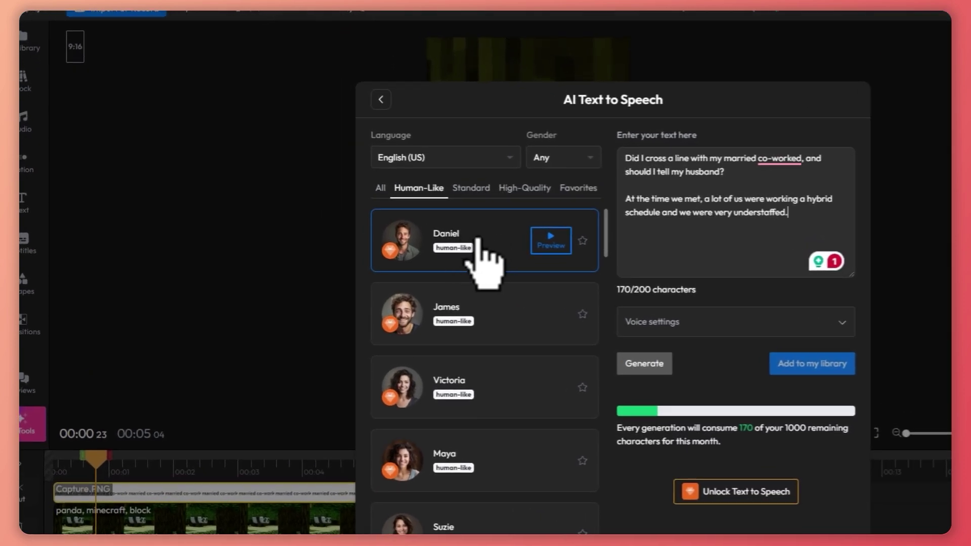
pyautogui.scroll(-15, 516, 318)
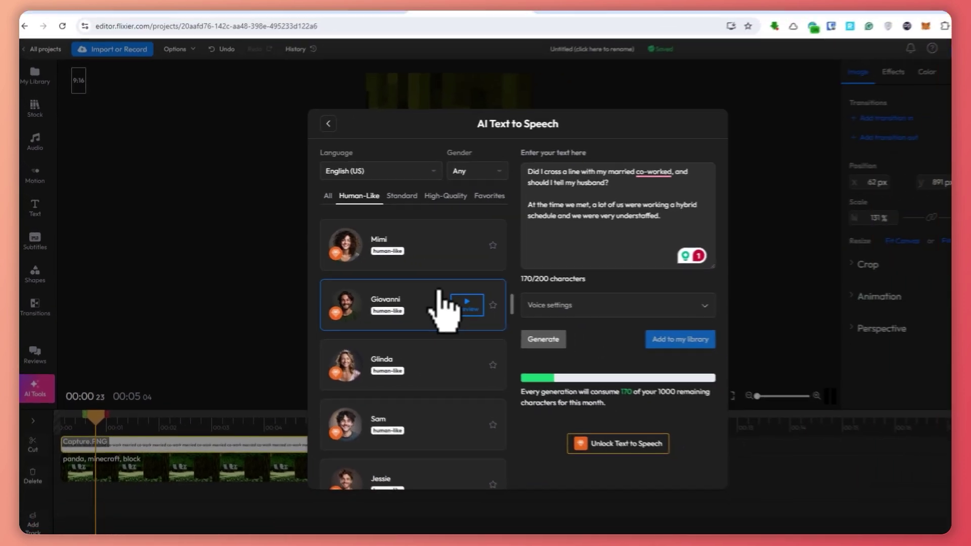
pyautogui.scroll(-5, 524, 321)
pyautogui.scroll(5, 523, 321)
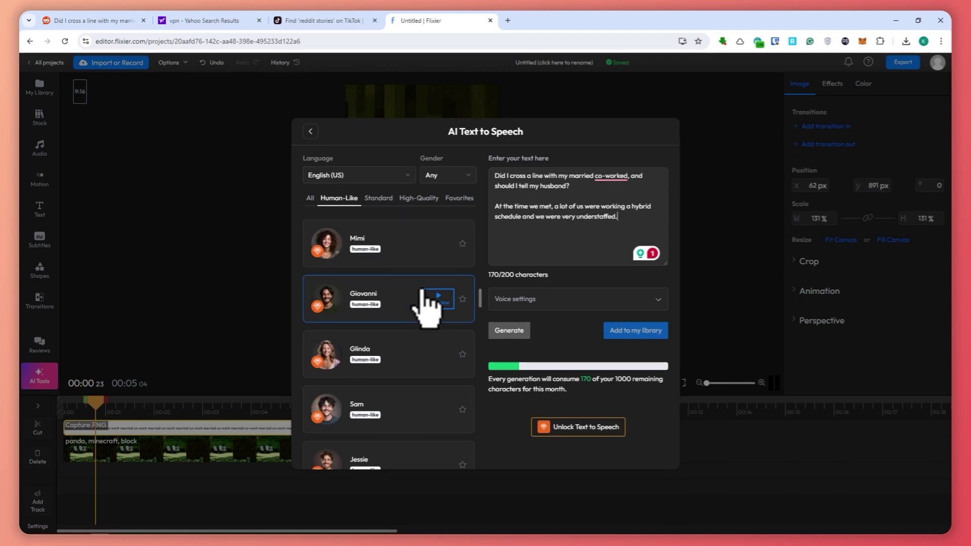
pyautogui.scroll(10, 425, 304)
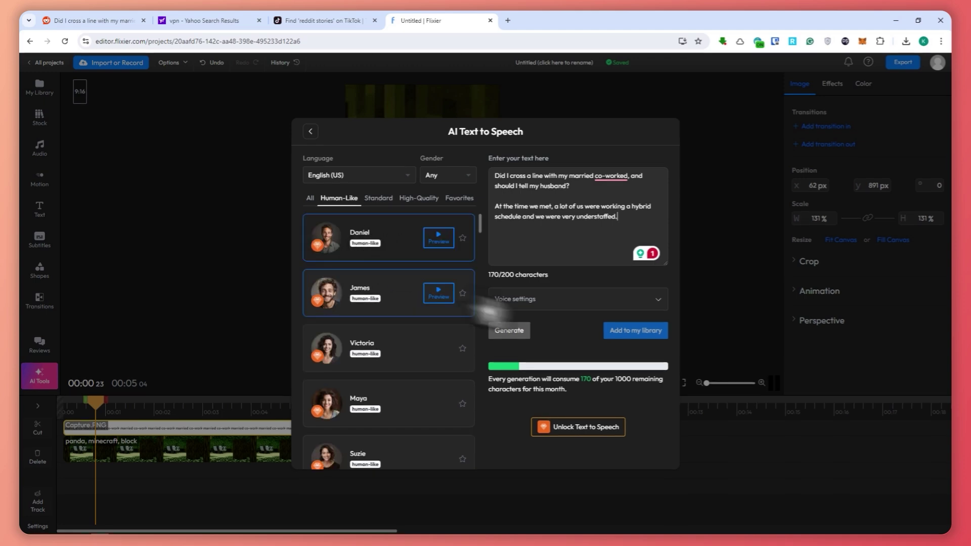
# Step: Generate the 9-second narration and place its clip on the timeline beneath the panda clip
pyautogui.click(526, 303)
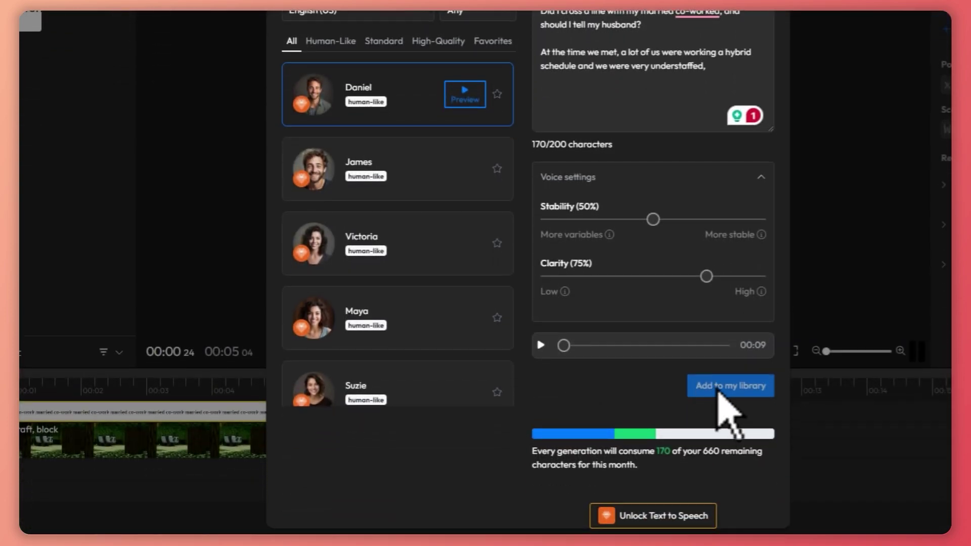
pyautogui.click(675, 498)
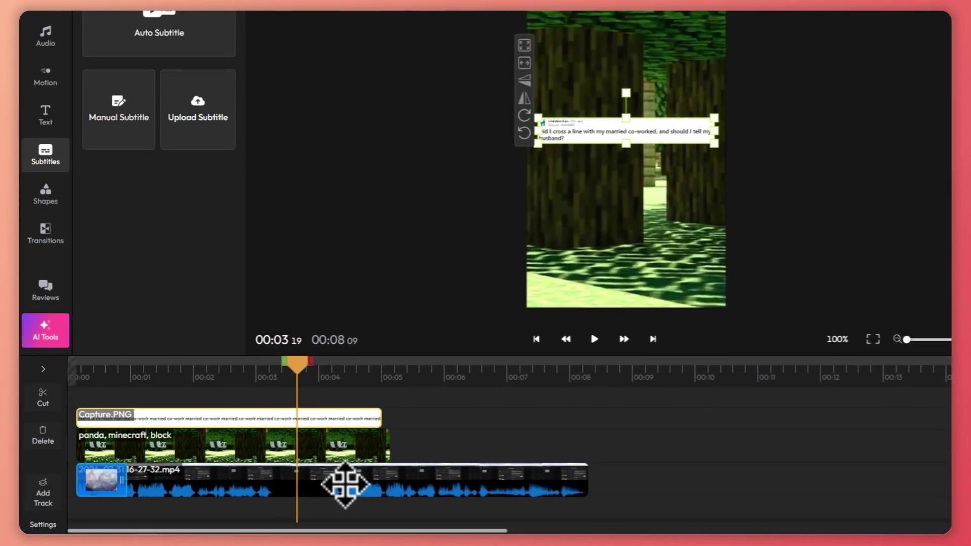
pyautogui.click(346, 485)
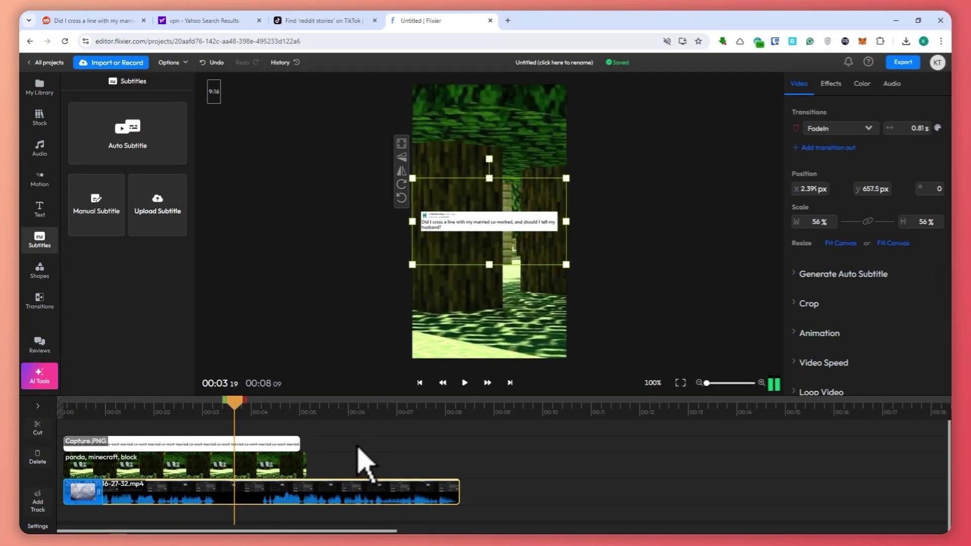
# Step: Add the 'minecraft, monster, video game' stock clip right after the panda clip
pyautogui.click(349, 434)
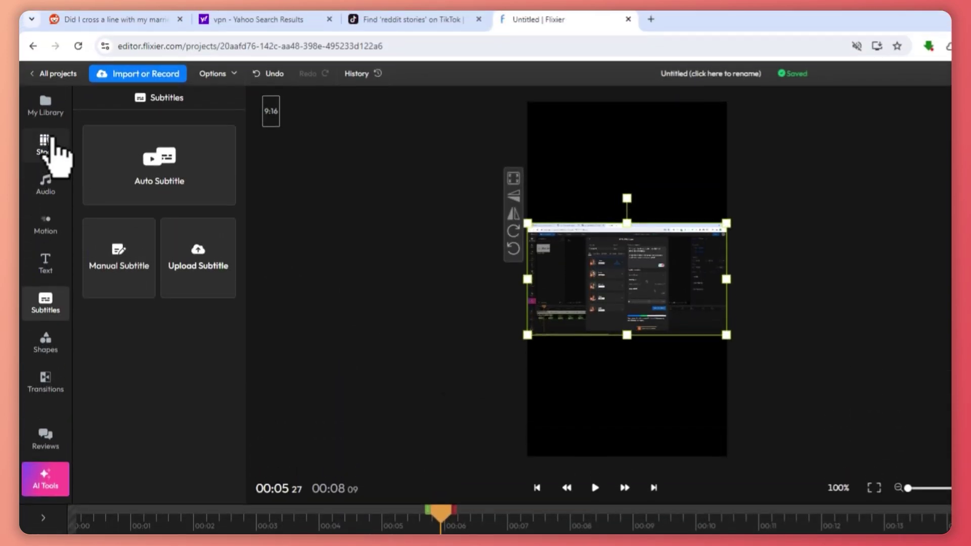
pyautogui.click(49, 147)
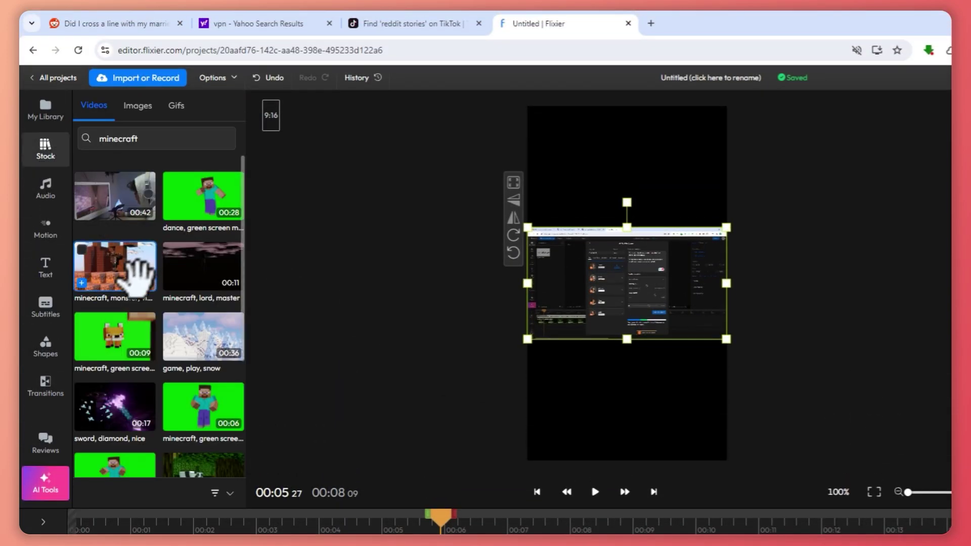
pyautogui.moveTo(135, 271); pyautogui.dragTo(407, 545)
pyautogui.moveTo(407, 449); pyautogui.dragTo(420, 452)
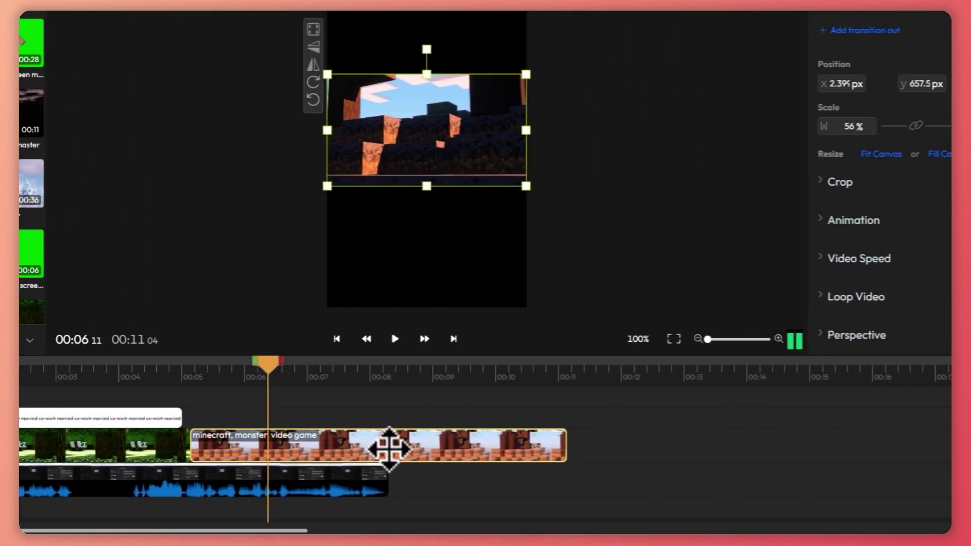
# Step: Trim the monster clip at 8 s, set it to Fill Canvas, and stretch Capture.PNG to the end
pyautogui.click(402, 370)
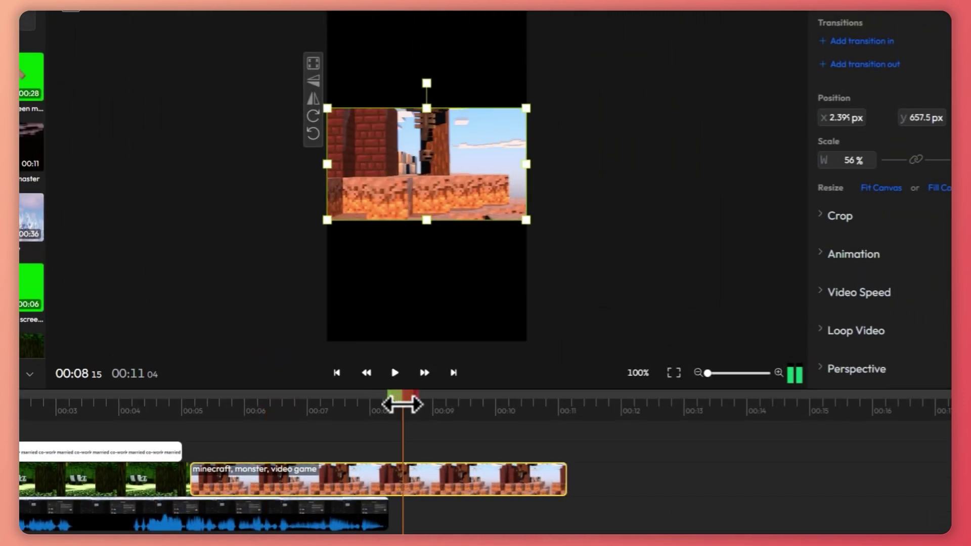
pyautogui.moveTo(402, 404); pyautogui.dragTo(390, 403)
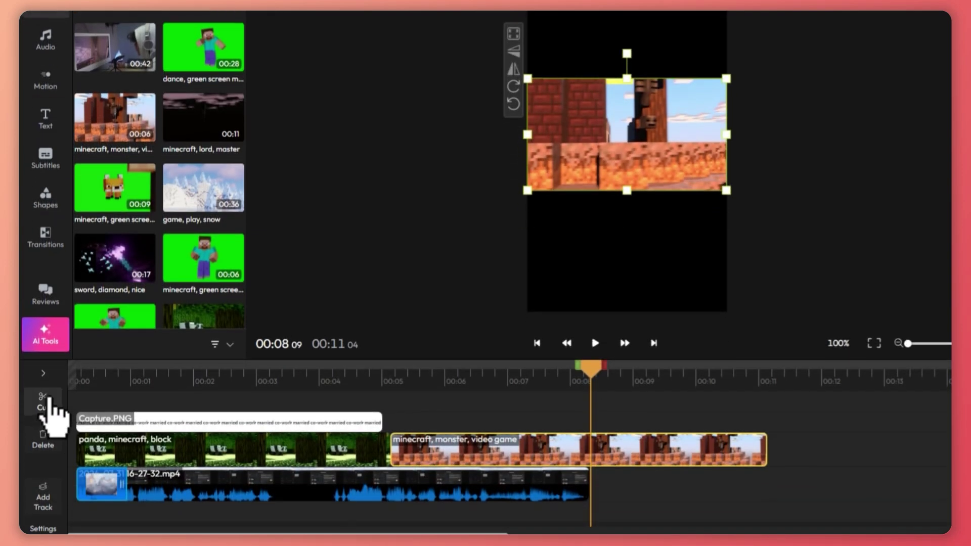
pyautogui.click(44, 465)
pyautogui.press('Delete')
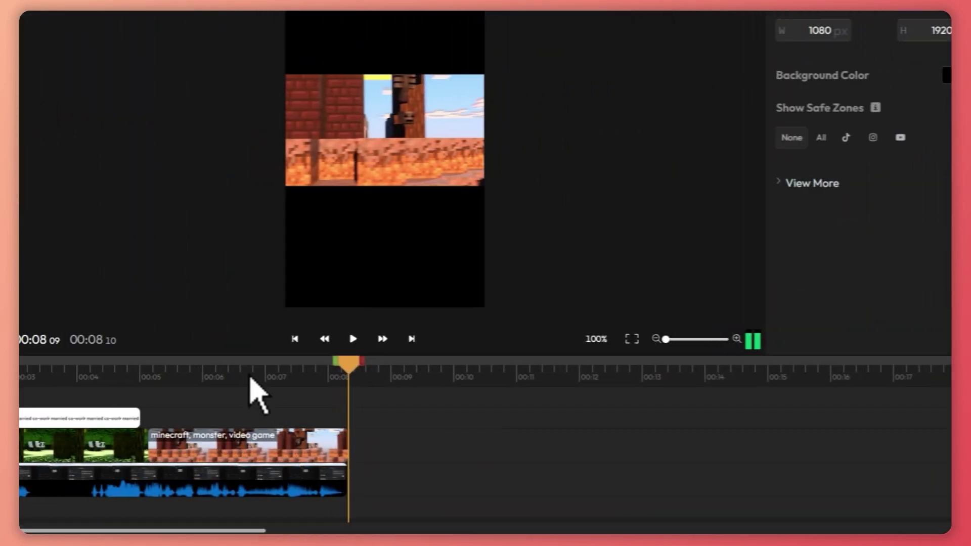
pyautogui.moveTo(221, 390)
pyautogui.mouseDown()
pyautogui.moveTo(215, 449)
pyautogui.moveTo(229, 449)
pyautogui.mouseUp()
pyautogui.click(321, 450)
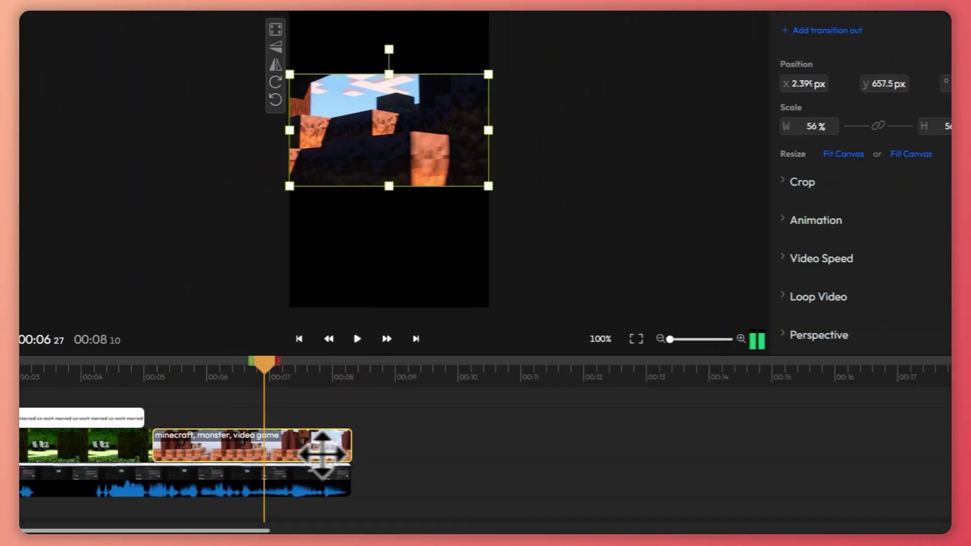
pyautogui.click(884, 155)
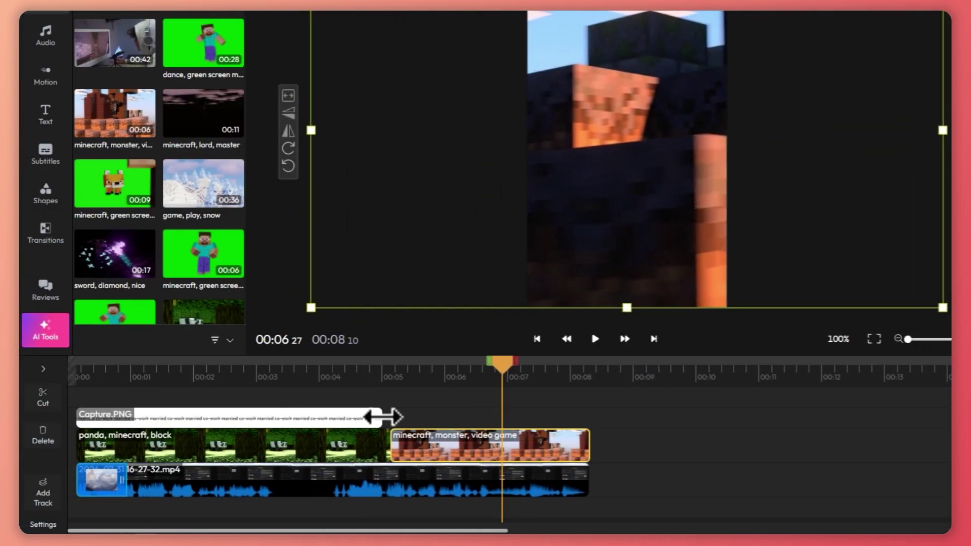
pyautogui.moveTo(383, 418); pyautogui.dragTo(570, 419)
pyautogui.click(587, 418)
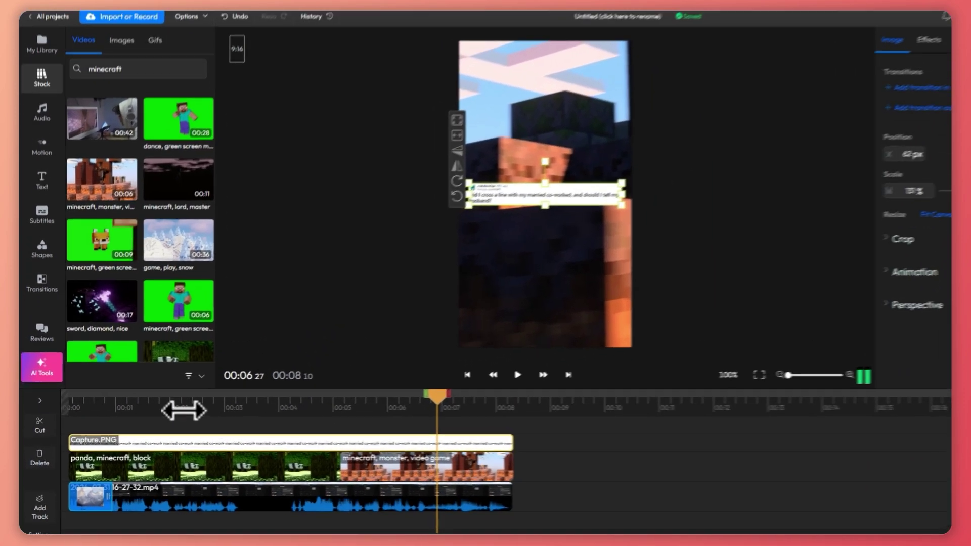
# Step: Show the Subtitles options with the playhead at about 2 seconds
pyautogui.click(165, 410)
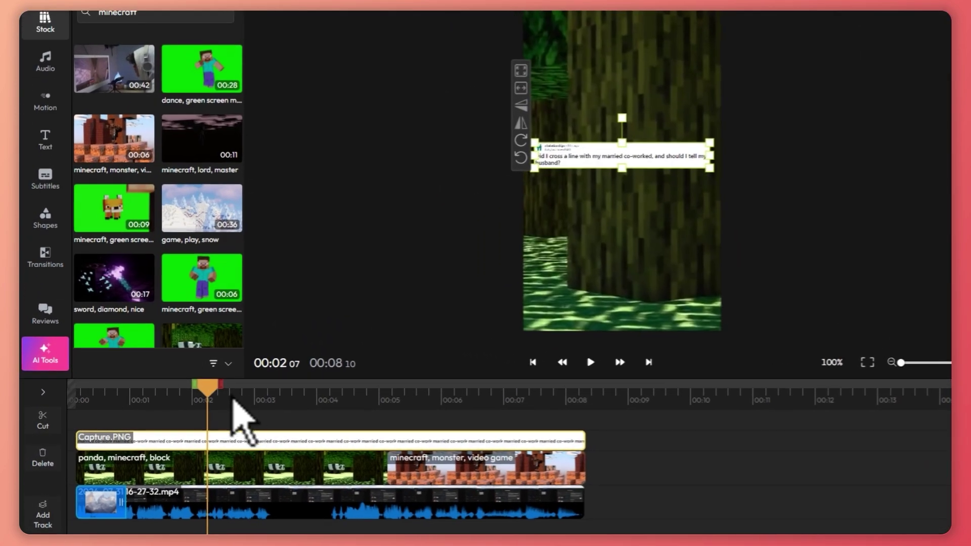
pyautogui.click(45, 174)
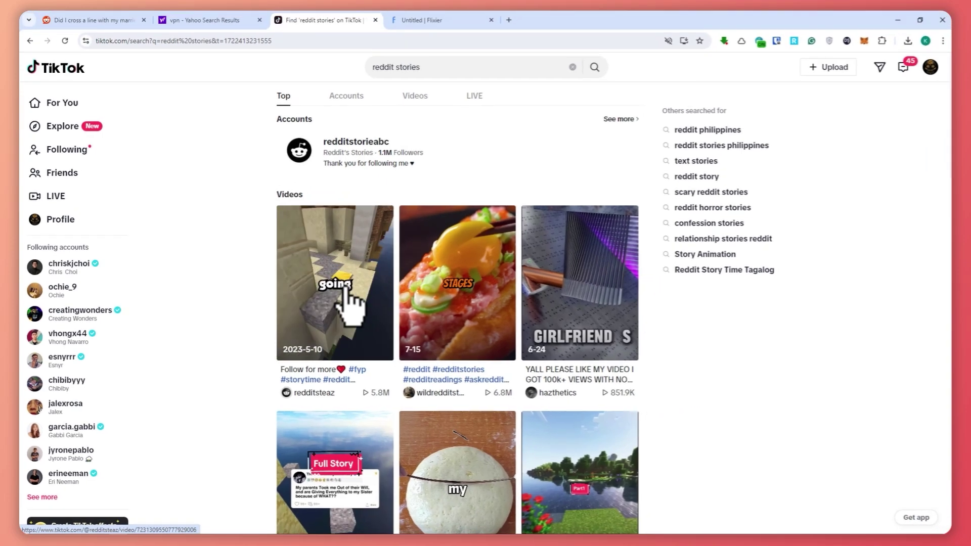
pyautogui.click(433, 21)
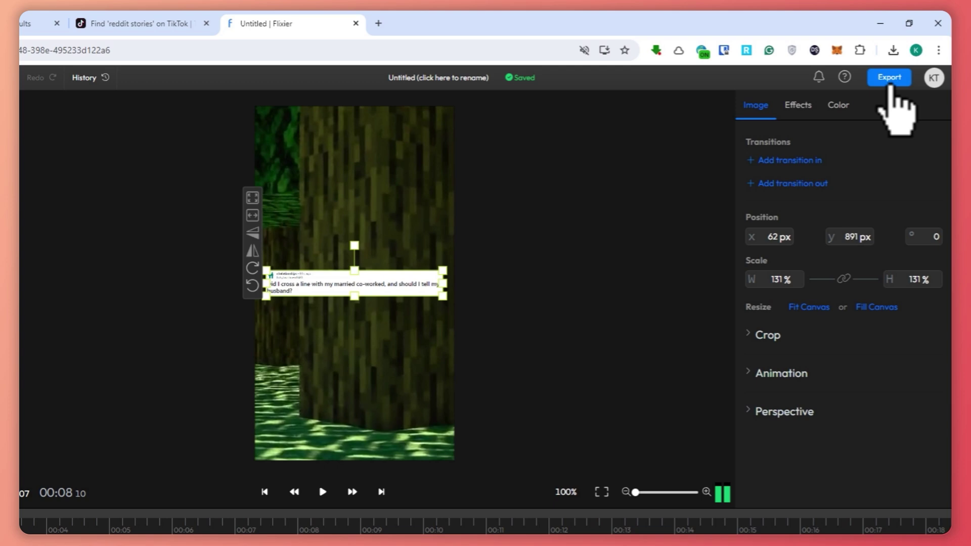
# Step: Export the finished vertical video and download it as a video file
pyautogui.click(892, 80)
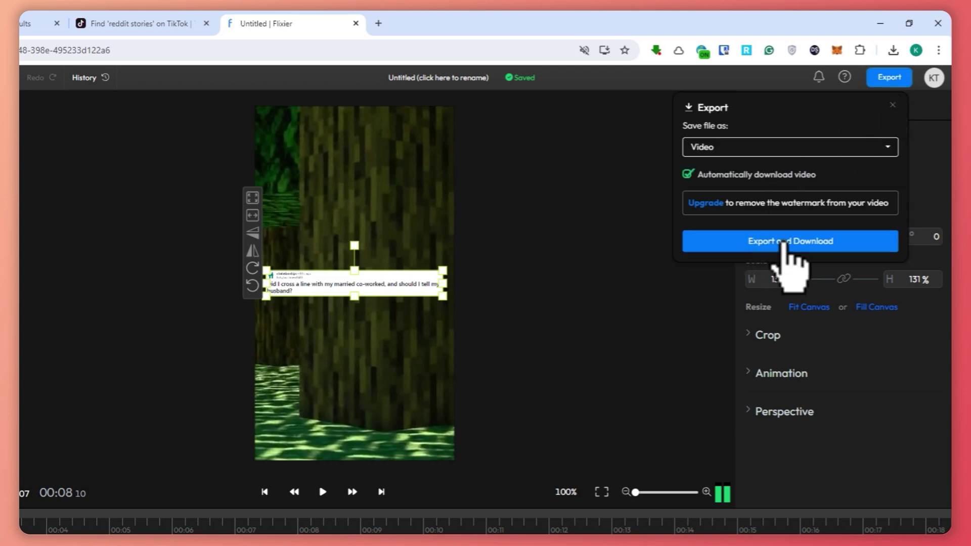
pyautogui.click(791, 242)
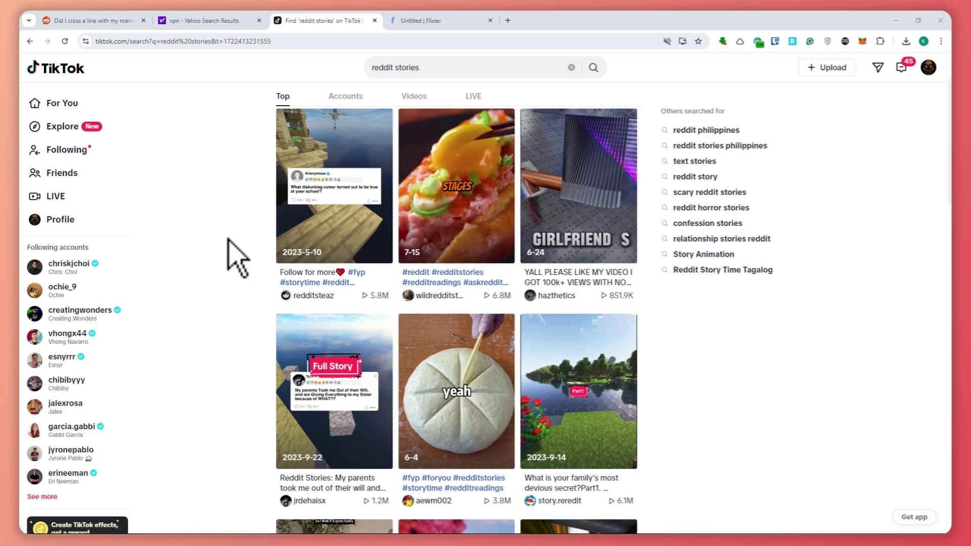
pyautogui.scroll(-1, 238, 258)
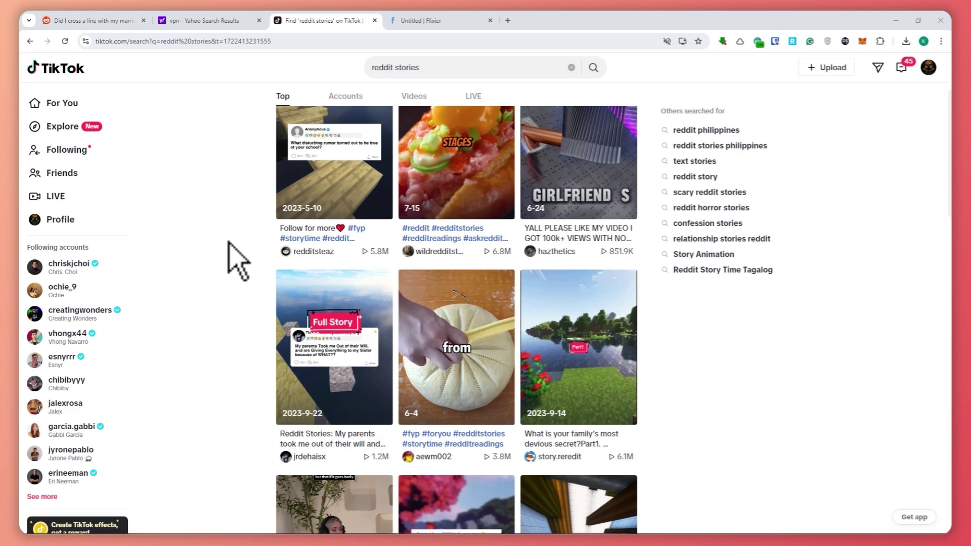
pyautogui.scroll(3, 237, 260)
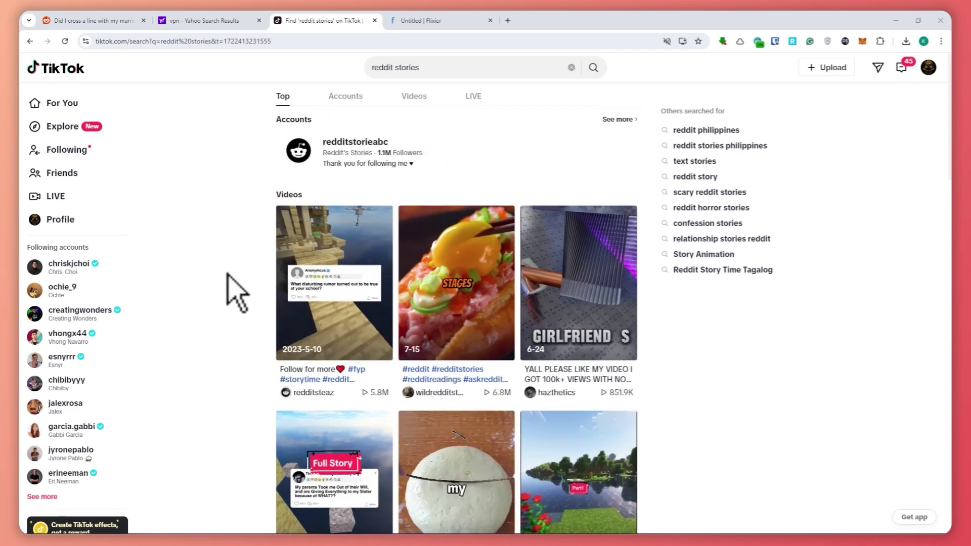
pyautogui.scroll(-2, 347, 218)
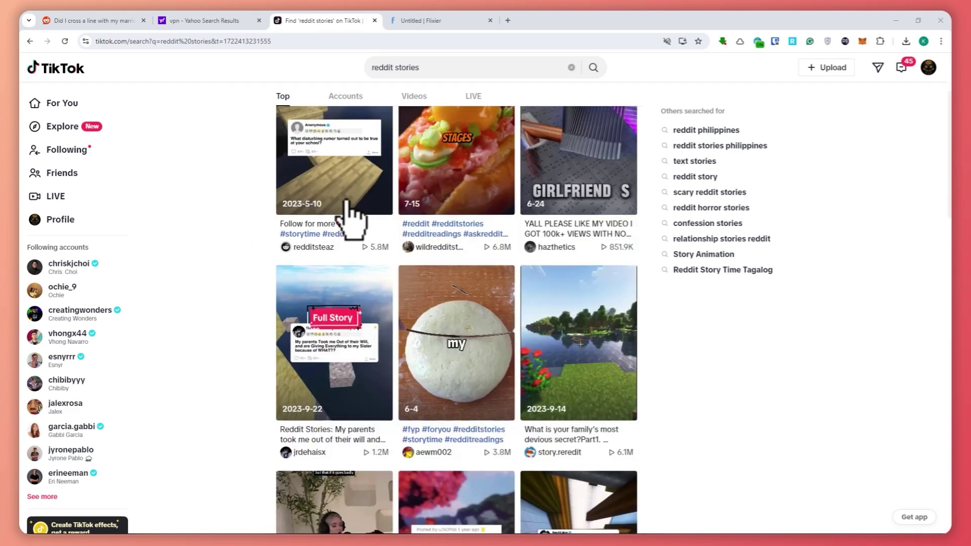
pyautogui.scroll(2, 347, 238)
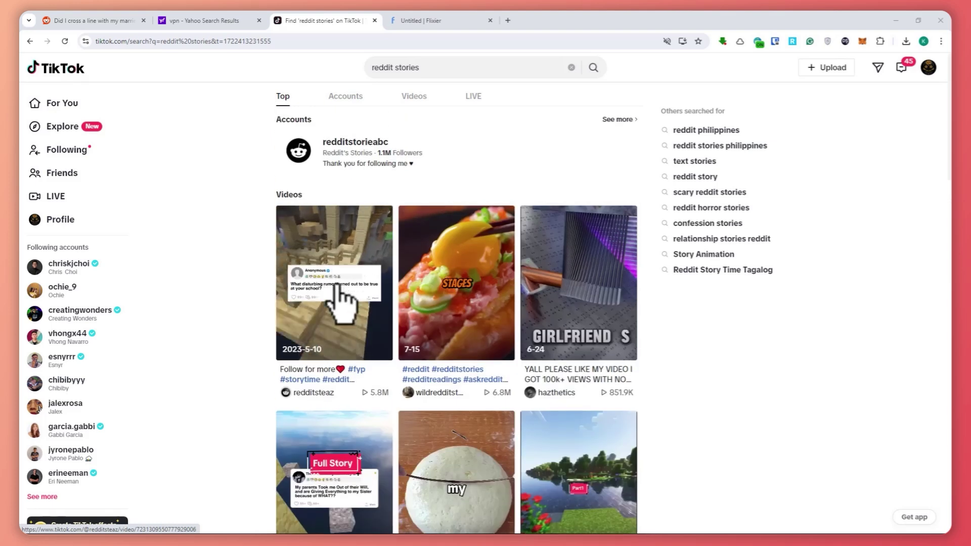